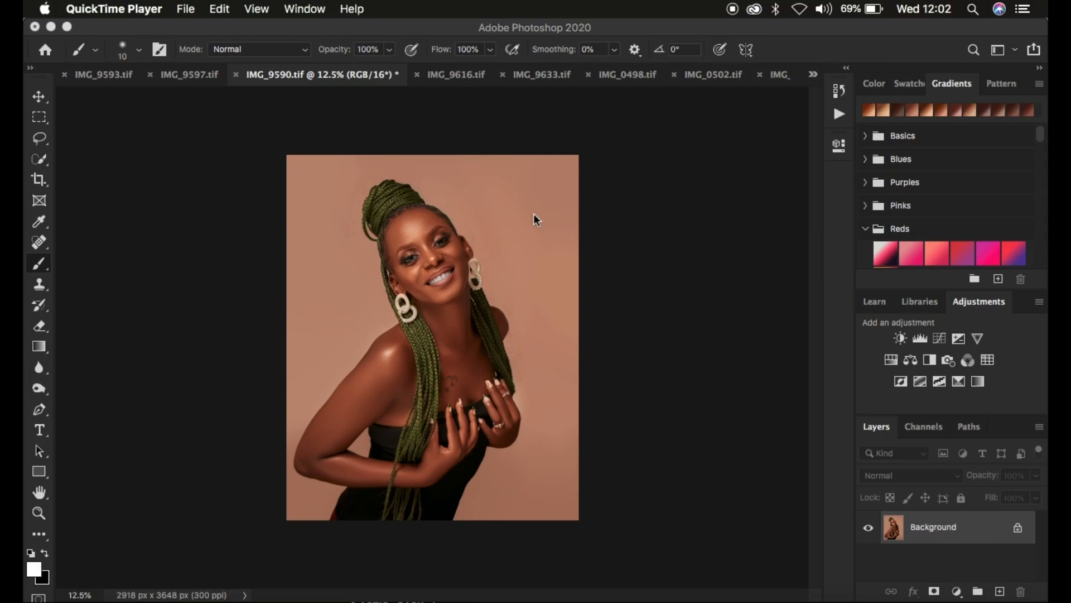
left_click(660, 318)
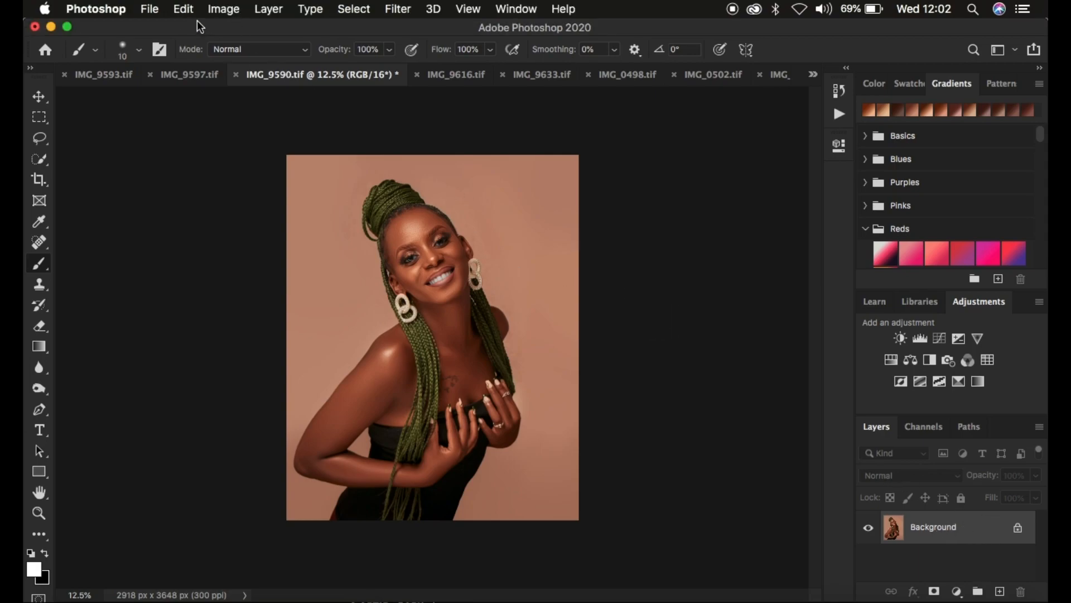
left_click(269, 9)
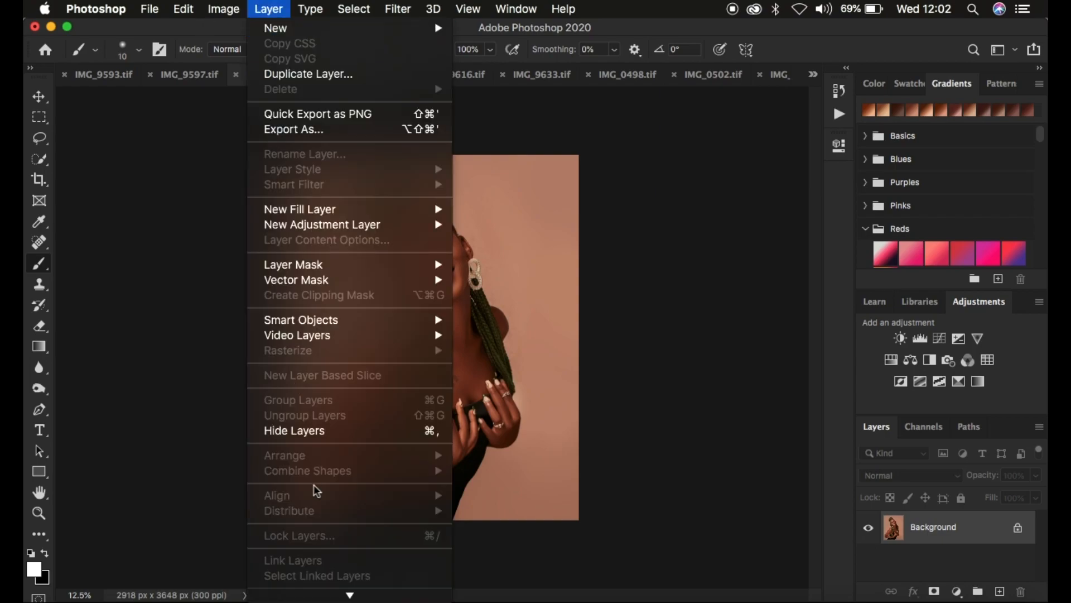
scroll(317, 491, "down", 3)
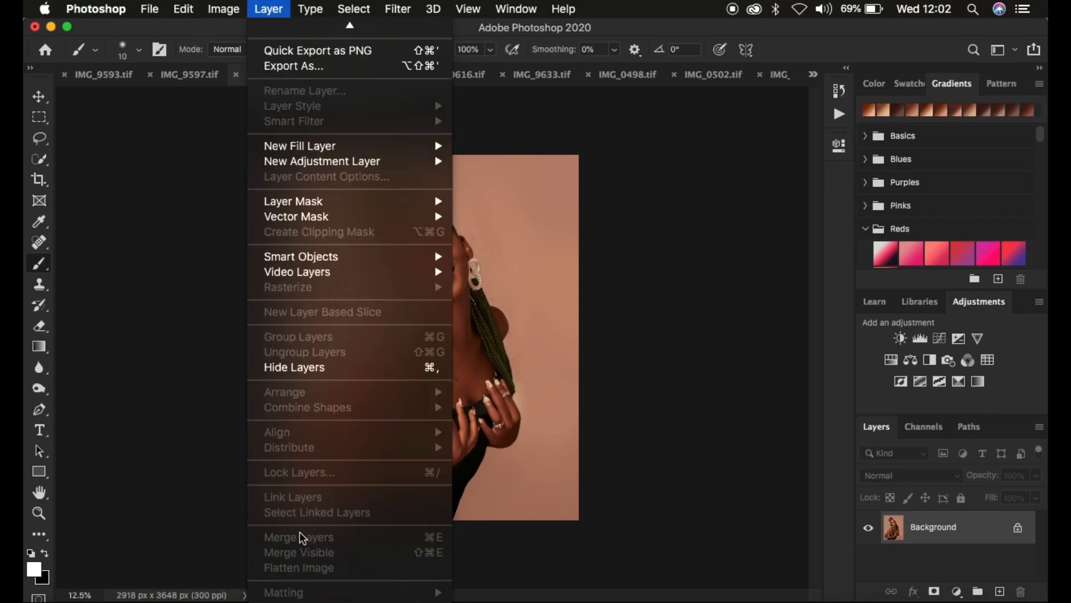
left_click(652, 491)
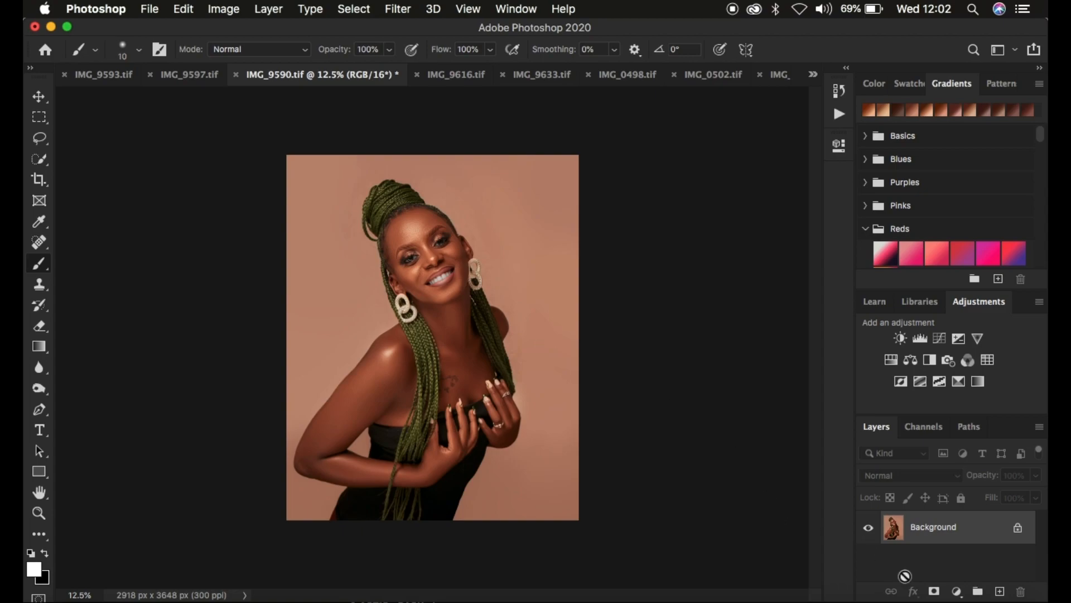
Add a Vibrance adjustment layer above the portrait with Vibrance +7 and Saturation +4
left_click(957, 590)
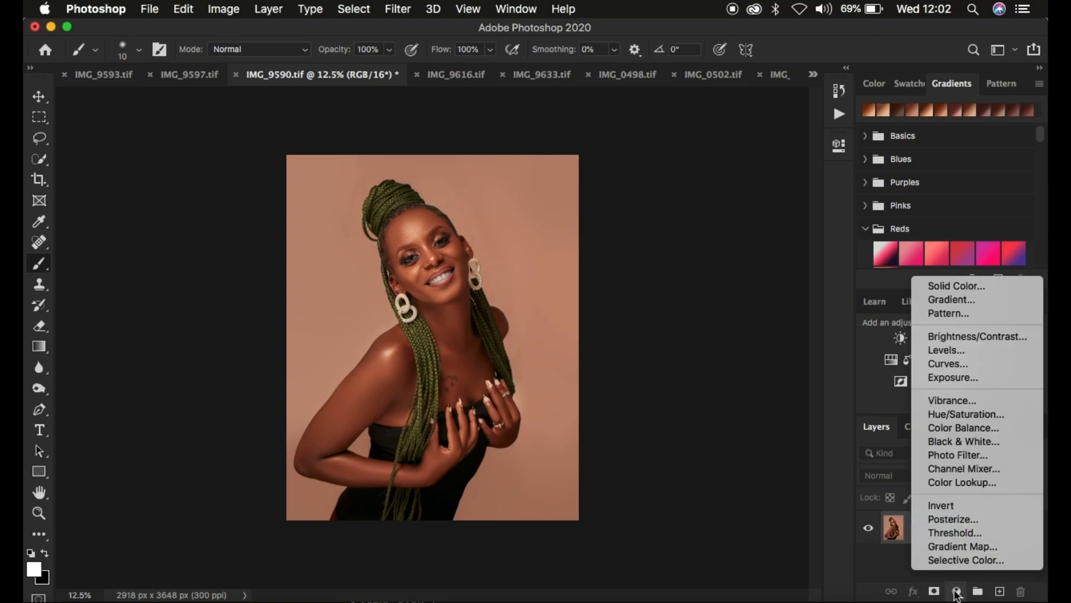
left_click(959, 403)
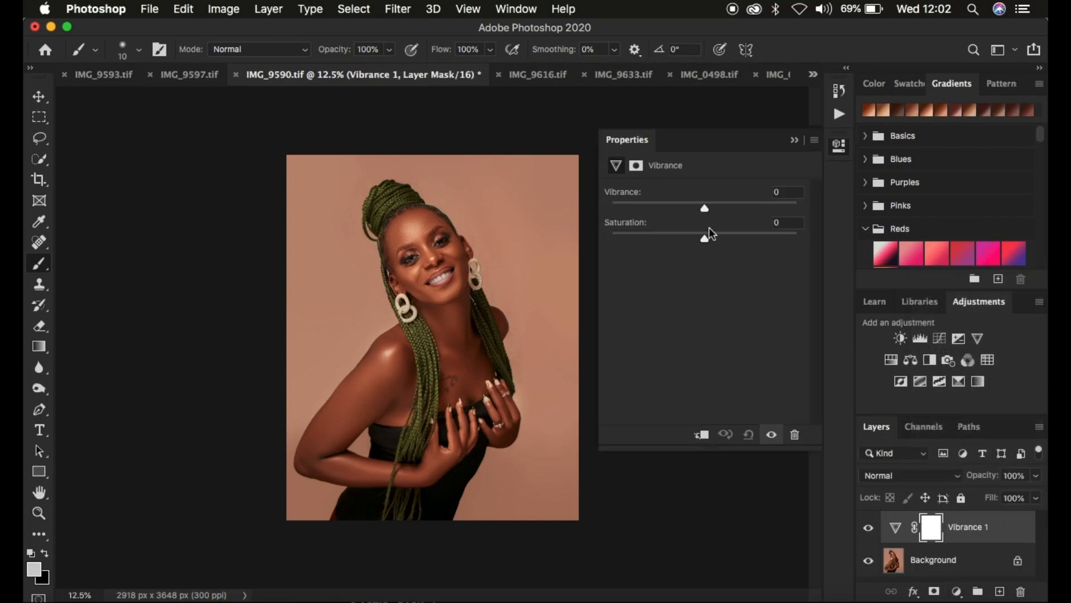
left_click_drag(706, 207, 708, 235)
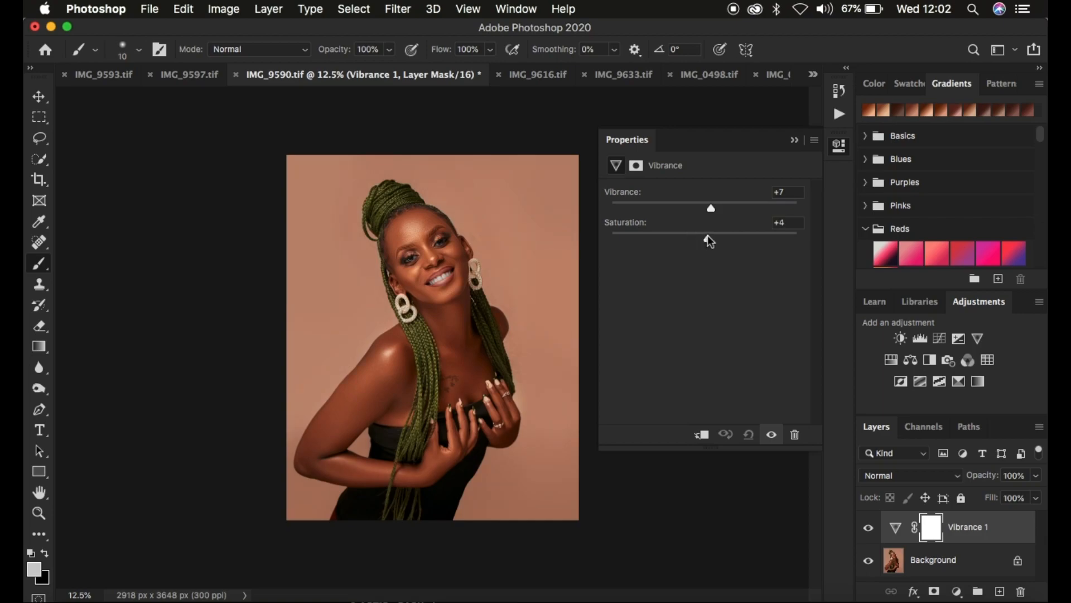
left_click(793, 139)
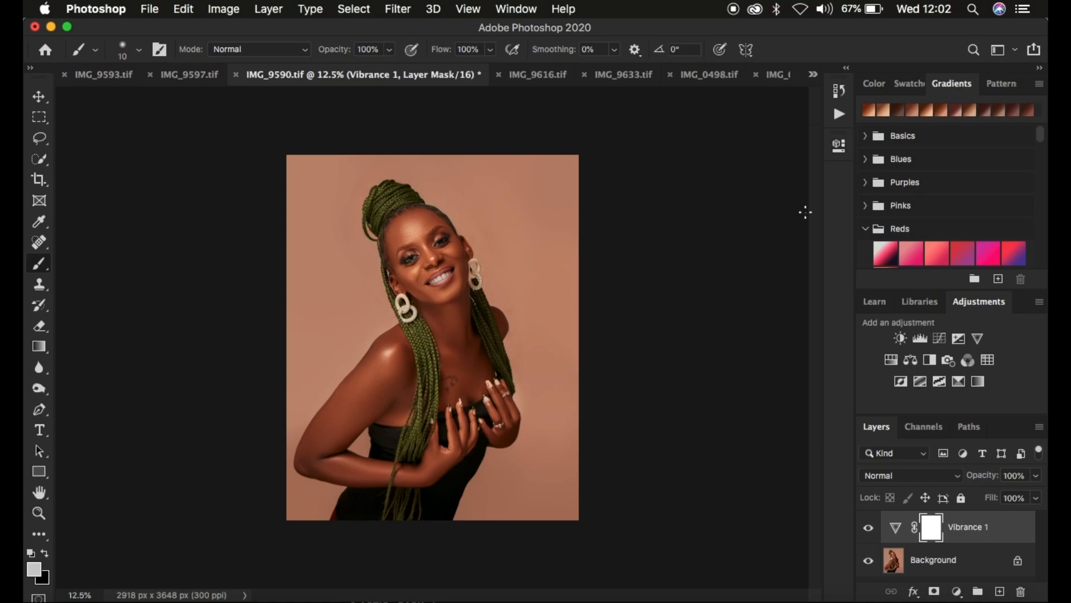
Add a Hue/Saturation adjustment layer and set the Lightness of the Reds to -6
left_click(957, 592)
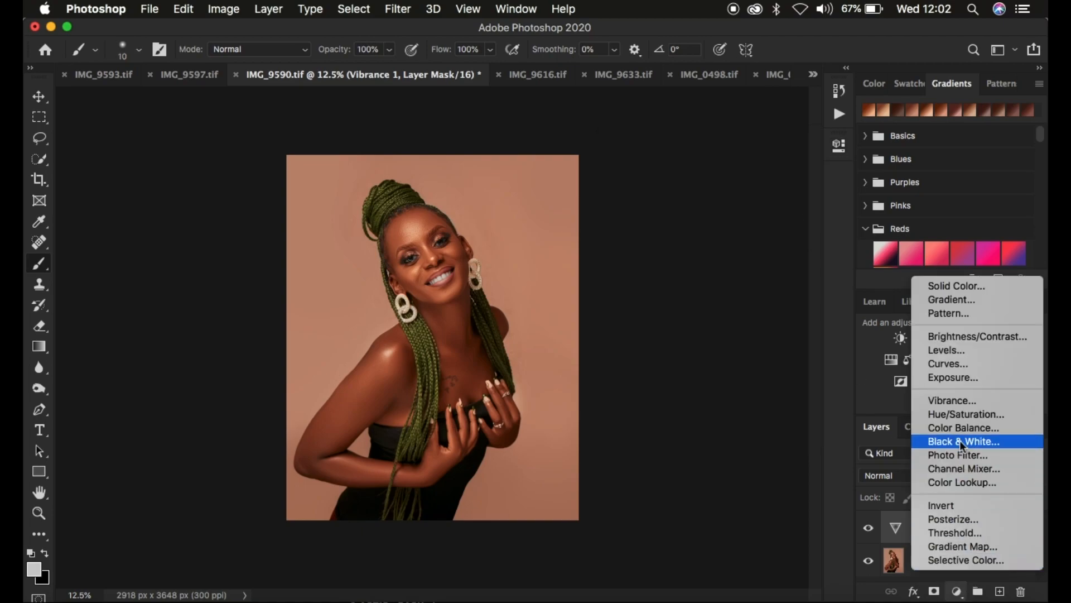
left_click(958, 416)
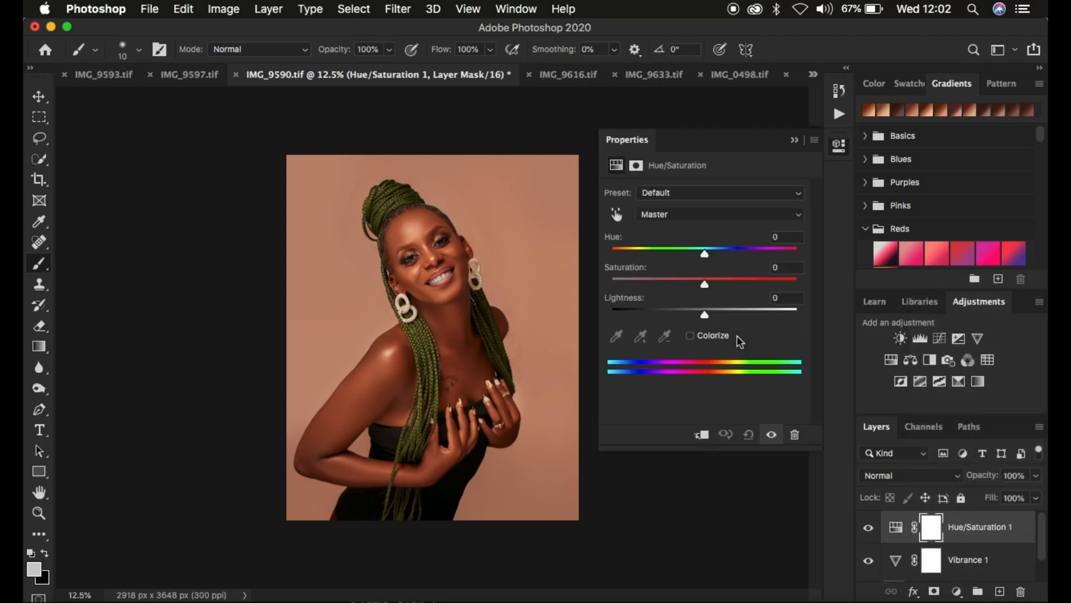
left_click(668, 215)
left_click(667, 225)
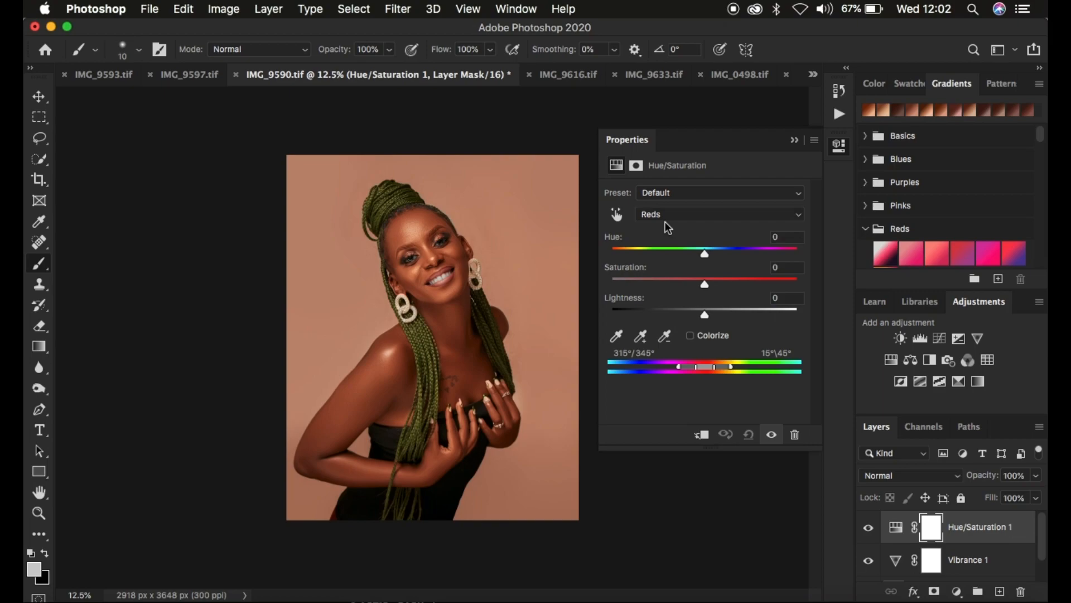
left_click_drag(704, 312, 698, 312)
Add a Brightness/Contrast adjustment layer with Contrast set to 8
left_click(957, 591)
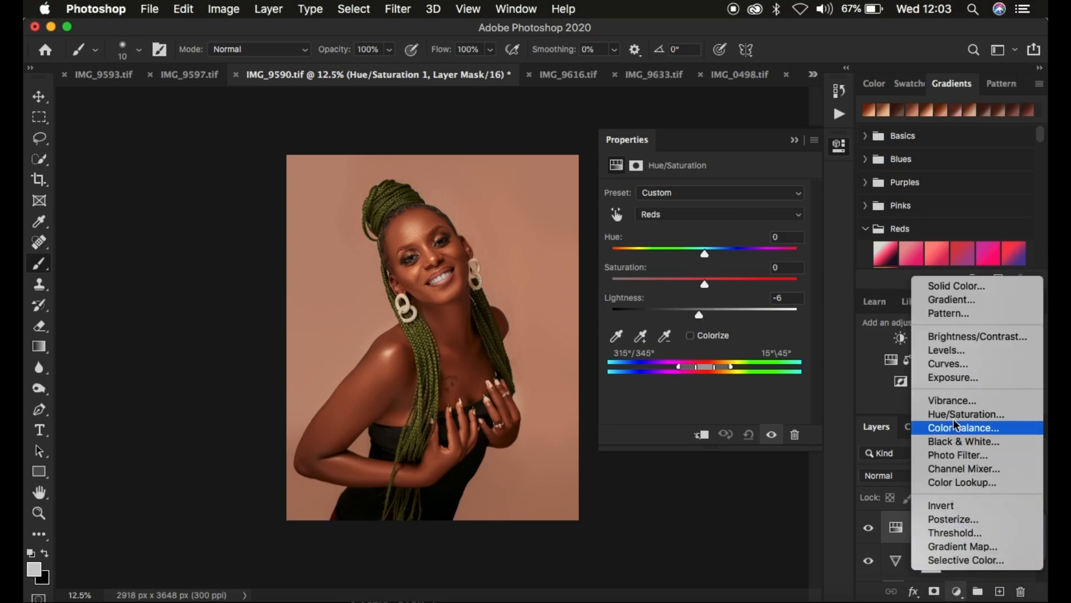
left_click(955, 335)
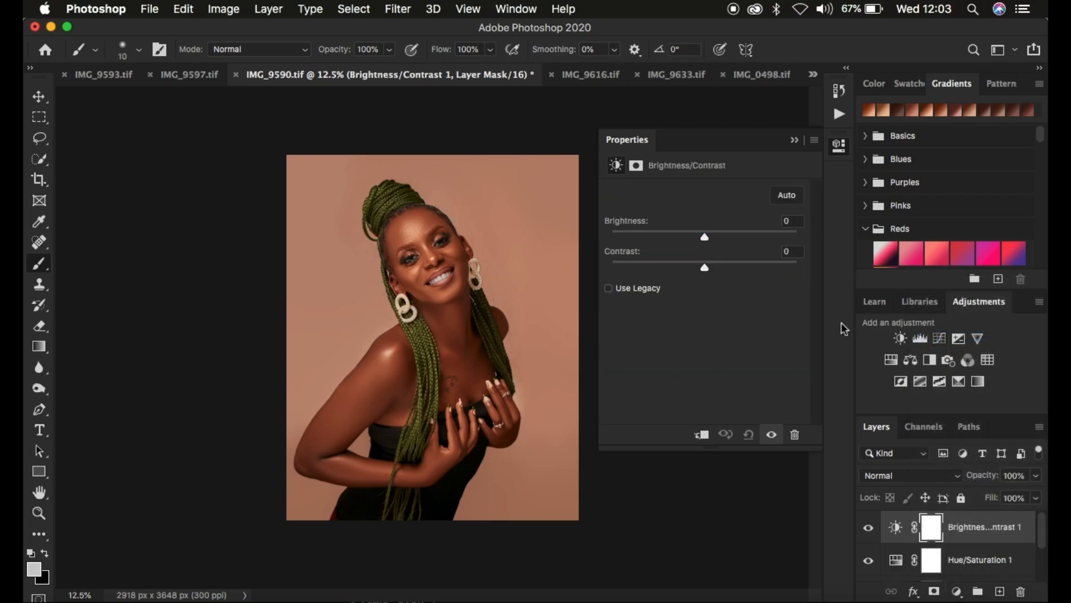
left_click_drag(707, 271, 714, 273)
Add a Black & White adjustment layer in Multiply blend mode at 5% opacity and compare the image with and without it
left_click(958, 592)
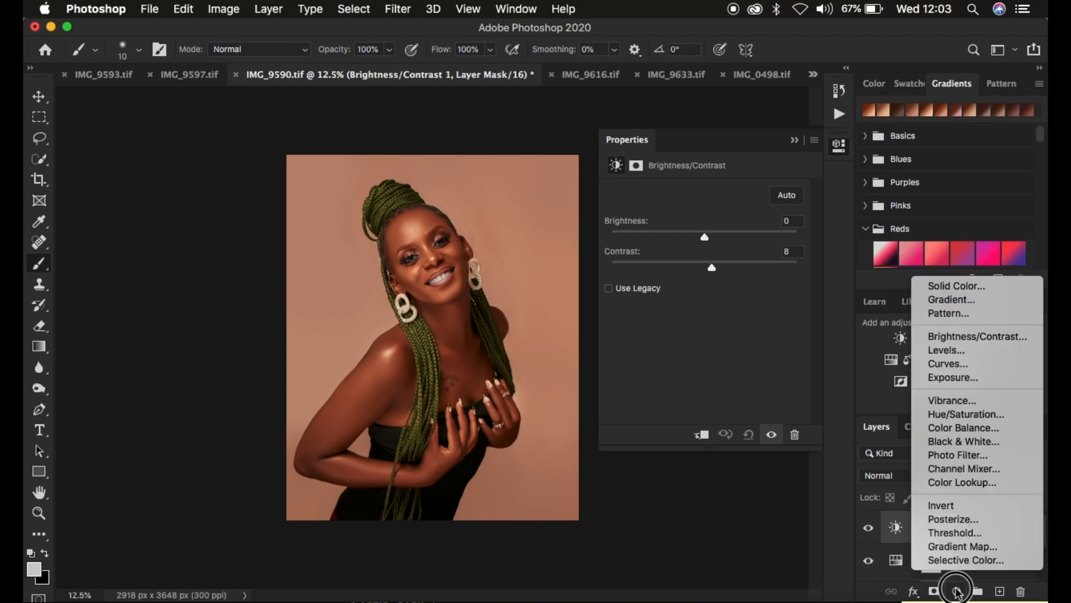
left_click(947, 444)
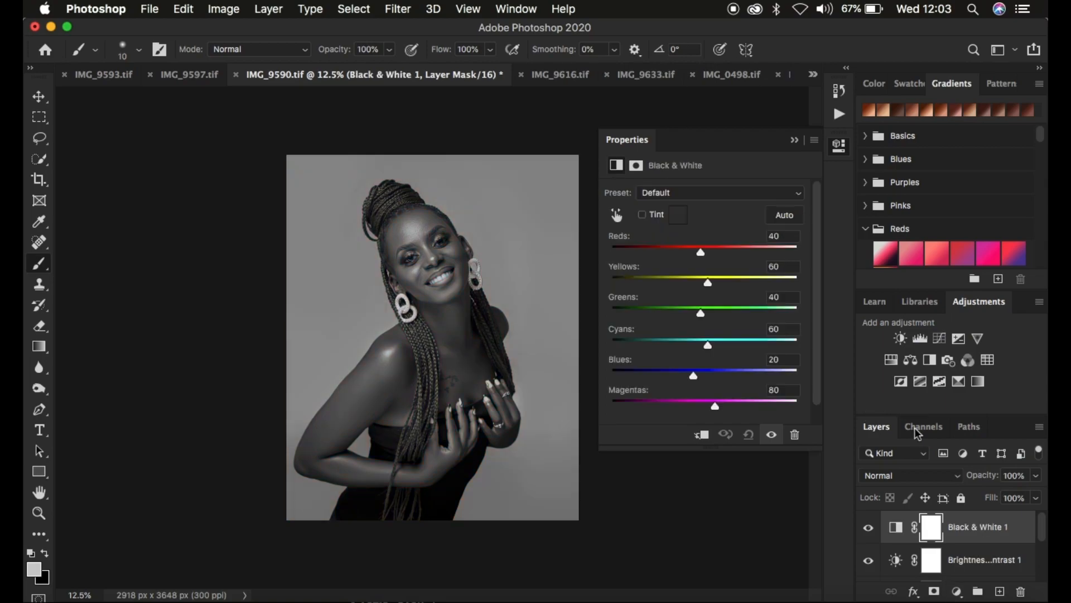
left_click(896, 476)
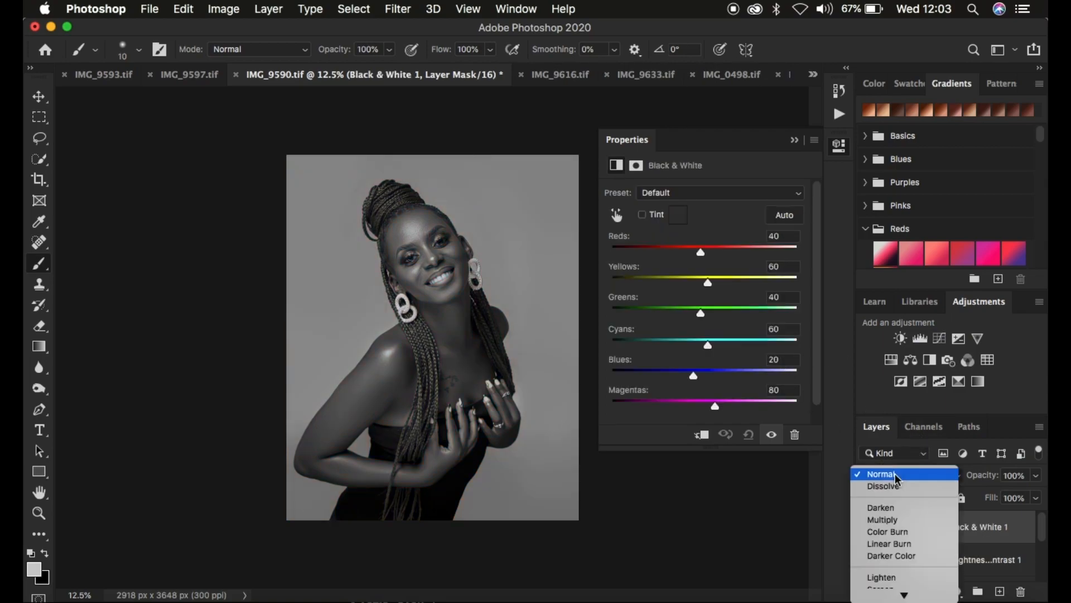
left_click(890, 519)
left_click_drag(983, 475, 906, 481)
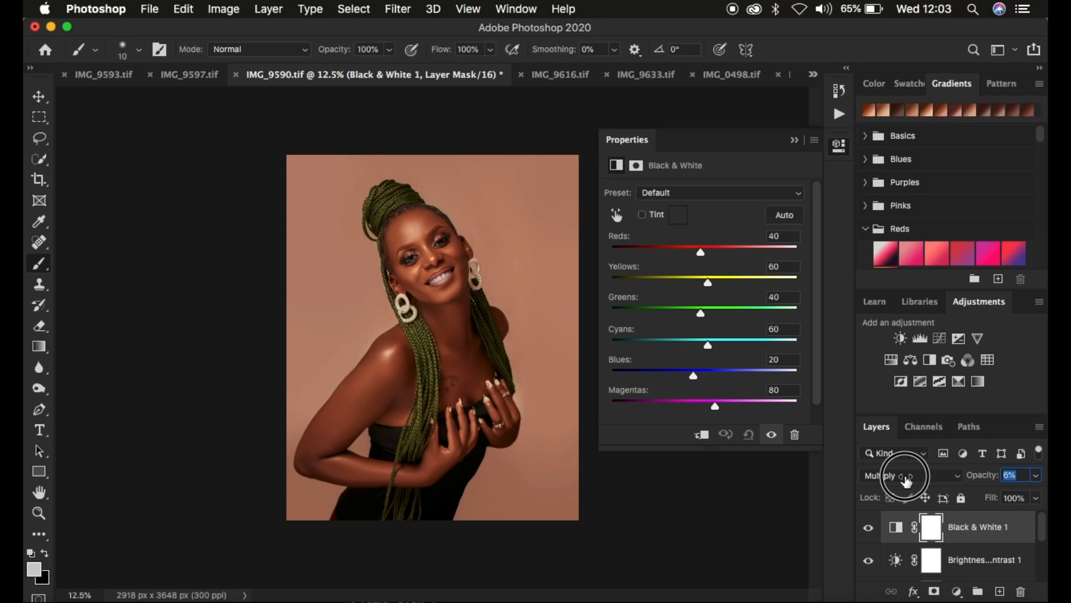
left_click_drag(906, 481, 904, 481)
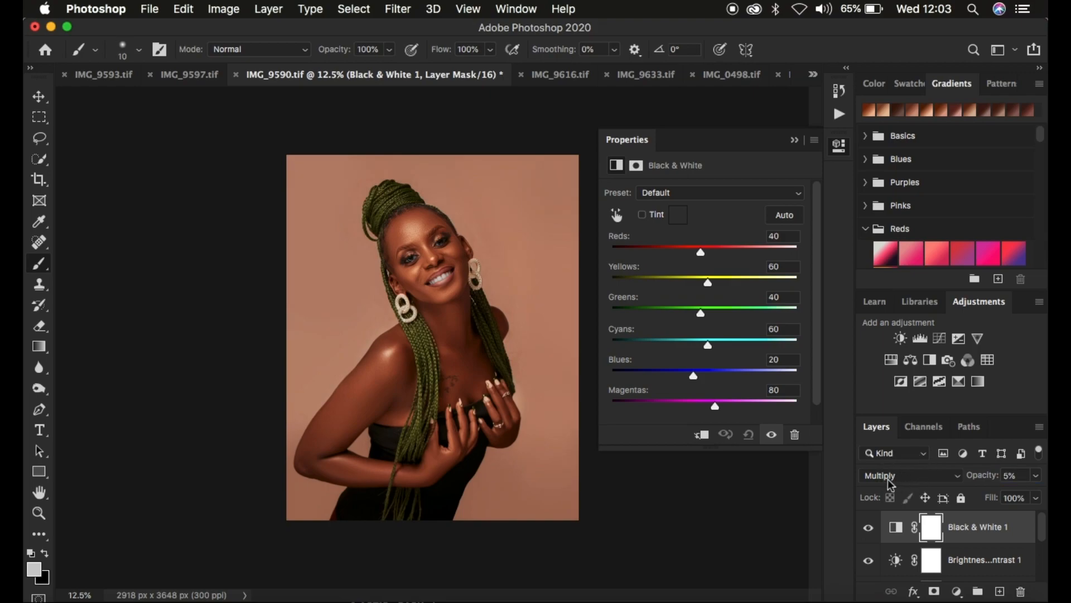
left_click(866, 533)
left_click(866, 532)
Add a Selective Color adjustment layer and set Black to +2% for the Blacks
left_click(958, 592)
left_click(965, 560)
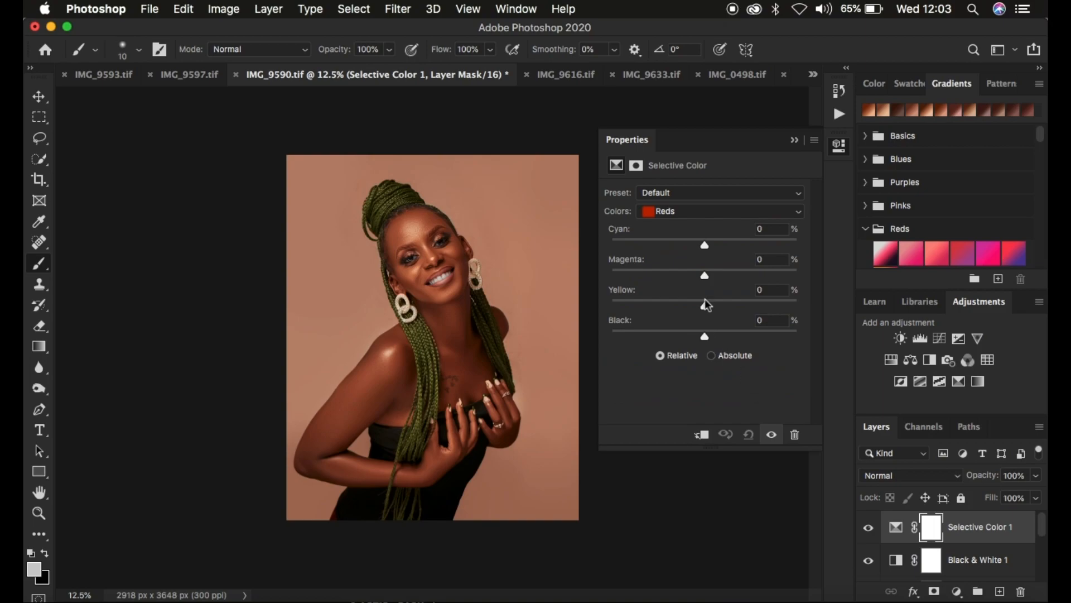
left_click(678, 212)
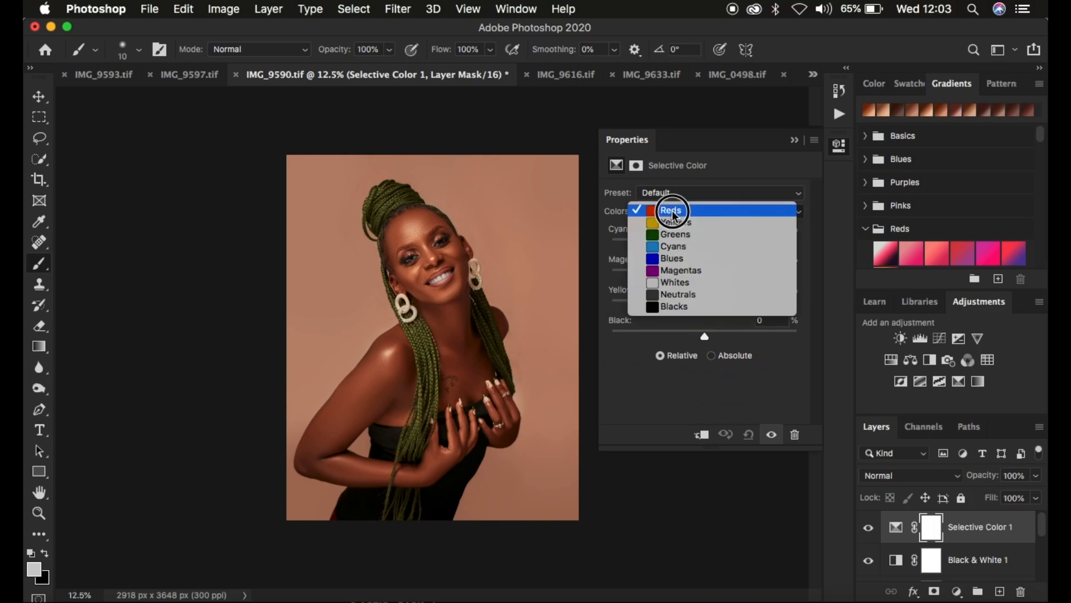
left_click(669, 307)
left_click_drag(709, 336, 707, 339)
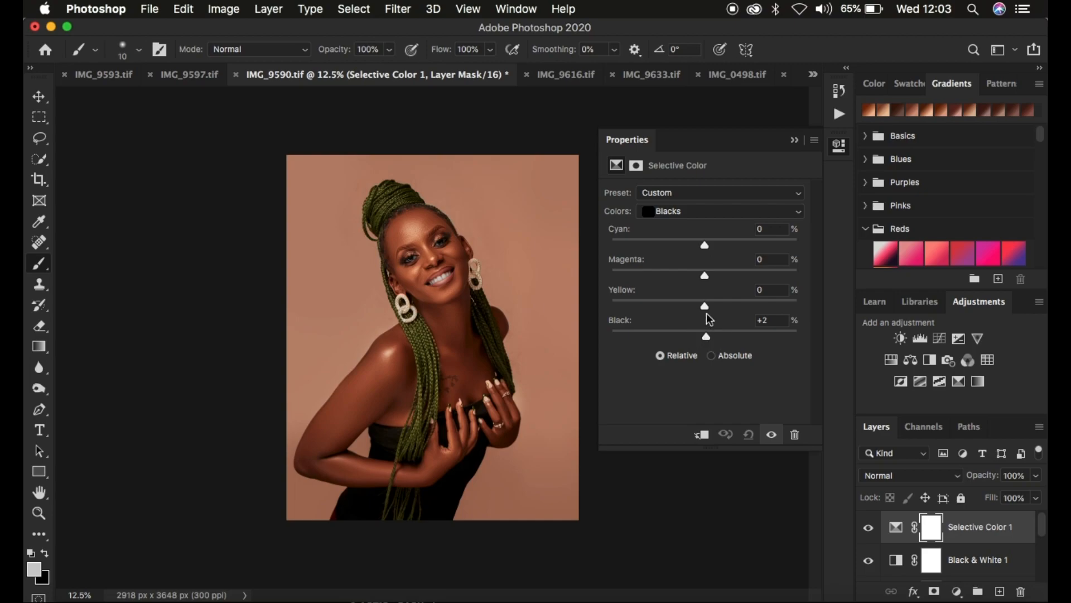
Lower the Yellow in the Blacks slightly and compare the portrait with and without the Selective Color adjustment
left_click_drag(707, 309, 704, 313)
left_click_drag(702, 309, 701, 309)
left_click(869, 529)
left_click(869, 529)
left_click(869, 529)
left_click(869, 529)
left_click(794, 140)
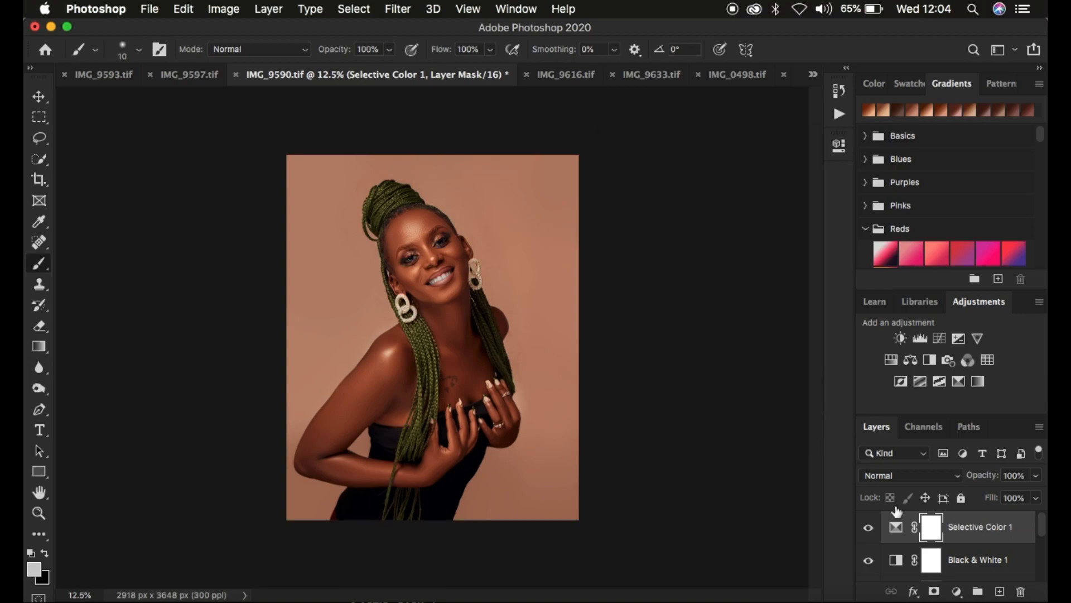
Review the stack of adjustment layers from Selective Color down to the Background
scroll(947, 555, "down", 1)
scroll(947, 555, "down", 3)
scroll(947, 555, "up", 4)
scroll(948, 555, "down", 3)
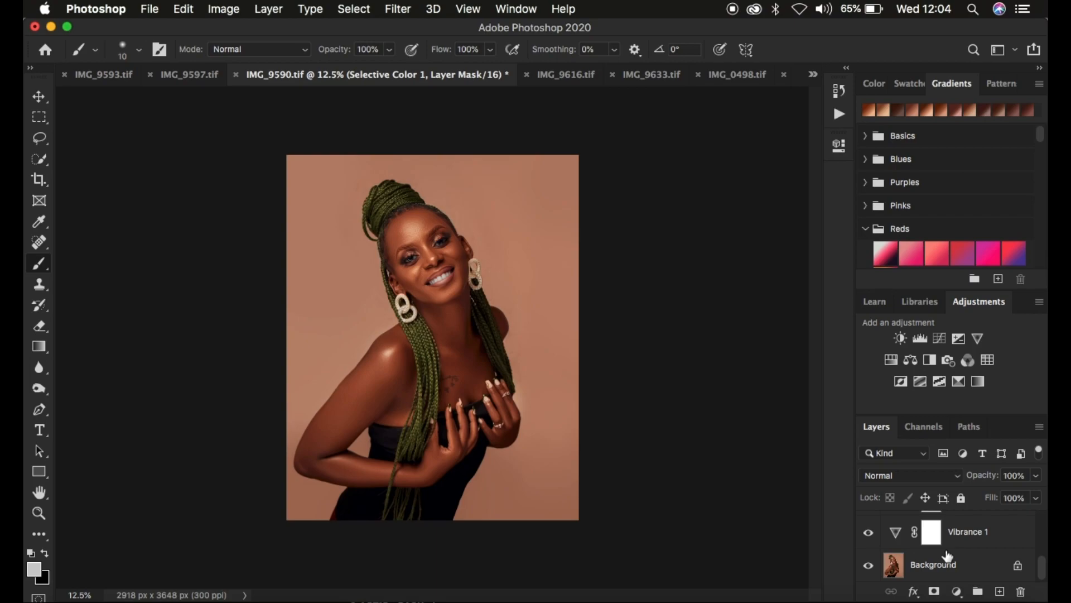
scroll(966, 544, "up", 5)
scroll(968, 541, "down", 1)
scroll(968, 542, "down", 3)
scroll(969, 541, "up", 4)
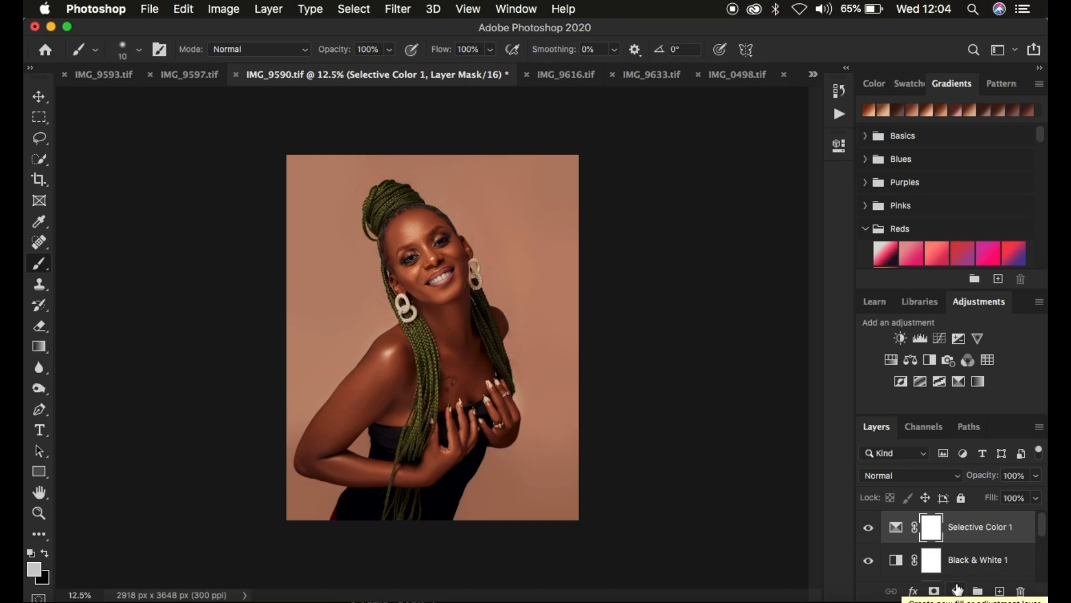
Add a Levels adjustment layer and set the RGB black input level to 1
left_click(958, 590)
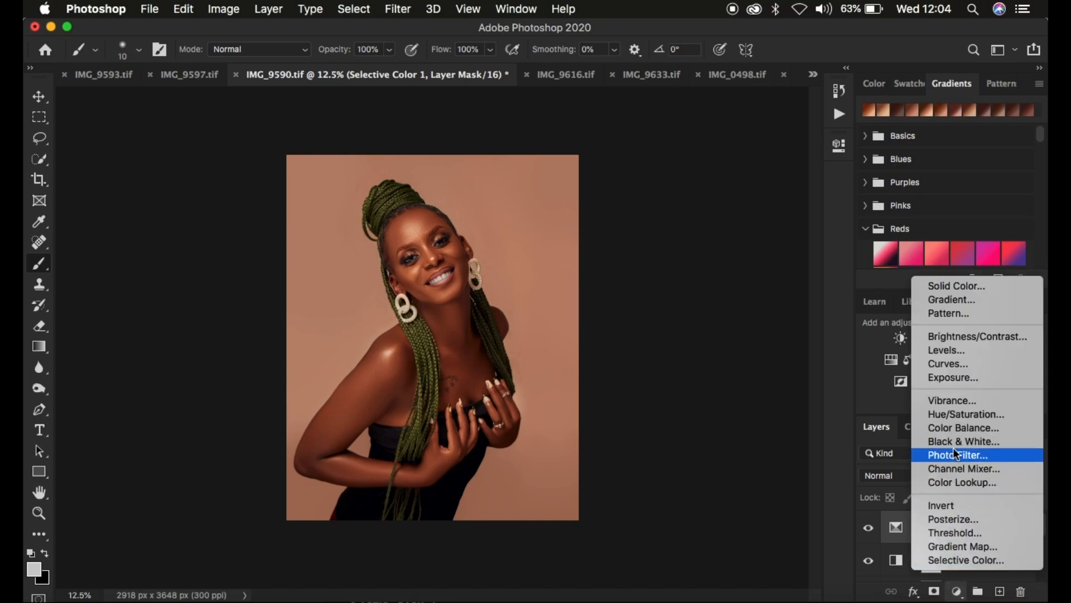
left_click(950, 351)
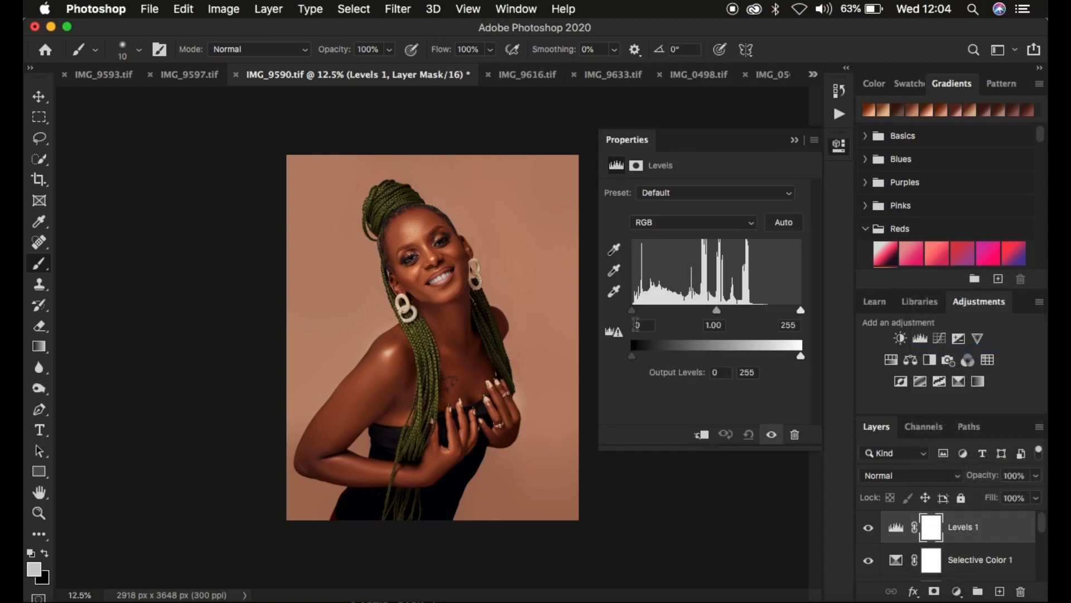
left_click_drag(632, 311, 636, 317)
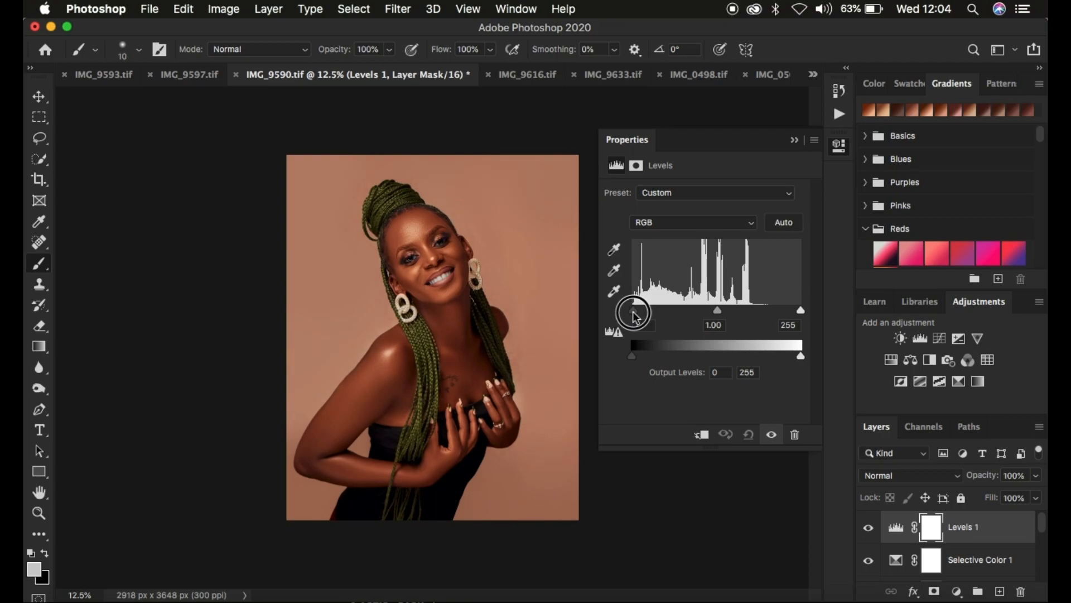
left_click_drag(634, 313, 632, 312)
left_click(791, 137)
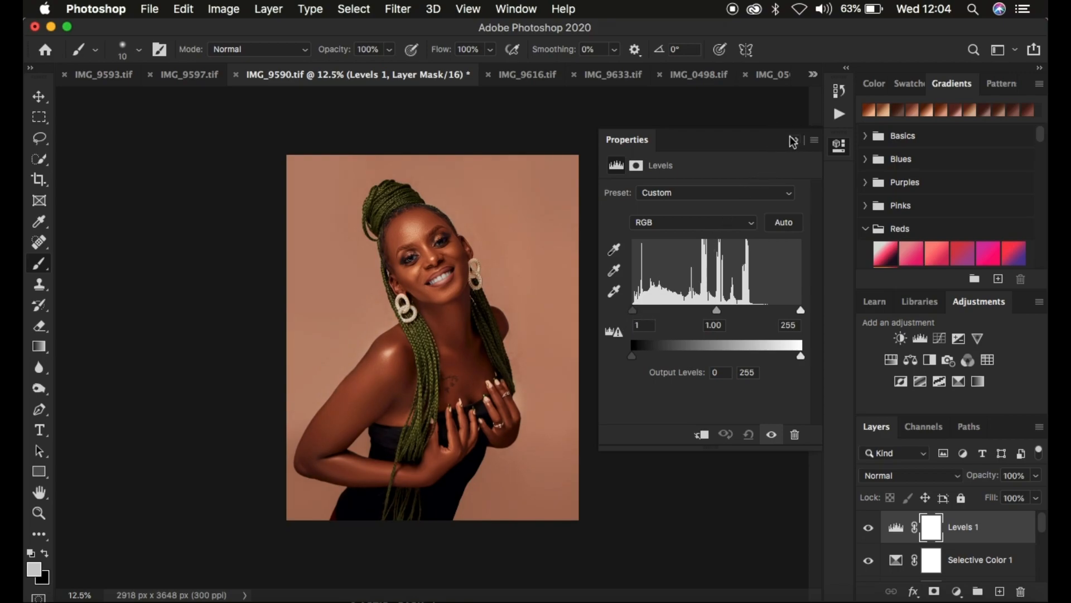
Toggle visibility at the Background layer to compare the graded portrait with the original
scroll(978, 545, "down", 5)
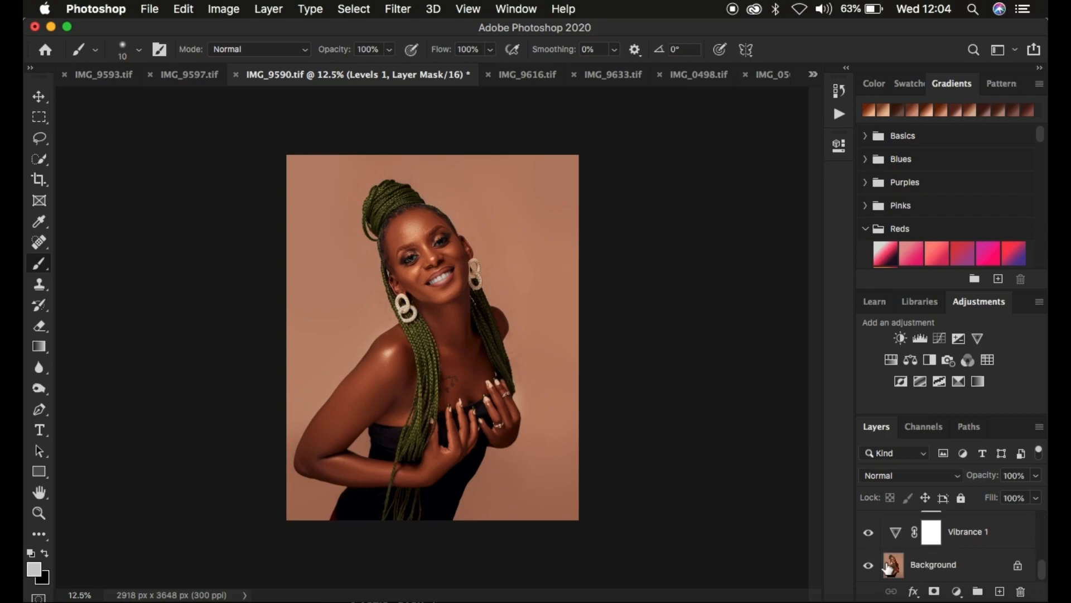
left_click(868, 565, "alt")
left_click(868, 566, "alt")
left_click(868, 566, "alt")
left_click(868, 566, "alt")
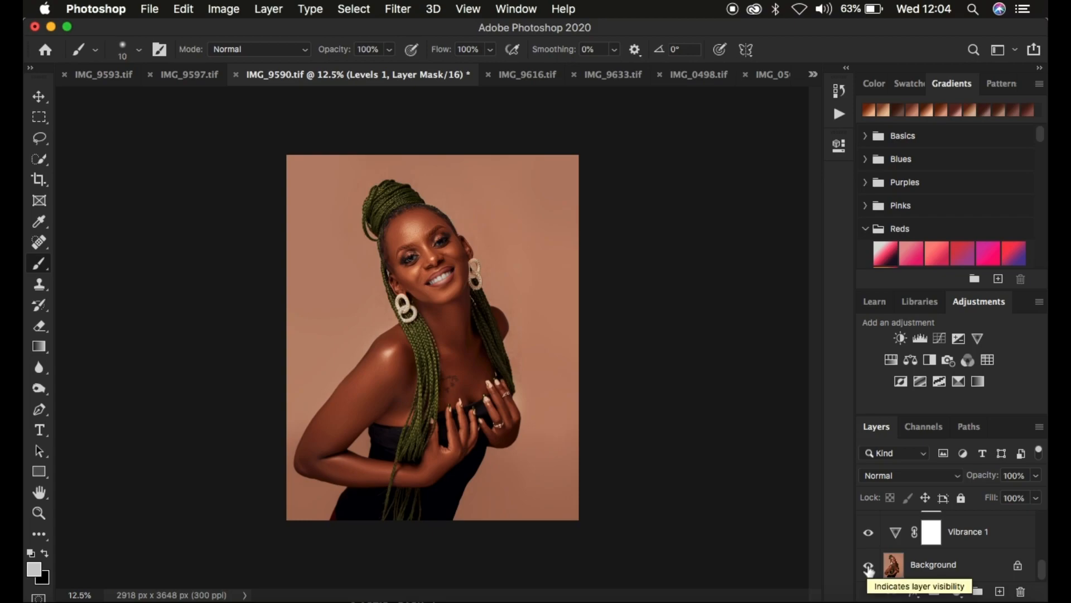
Review the adjustment layers from Levels 1 down to the Background and select the Selective Color 1 layer
scroll(974, 540, "up", 3)
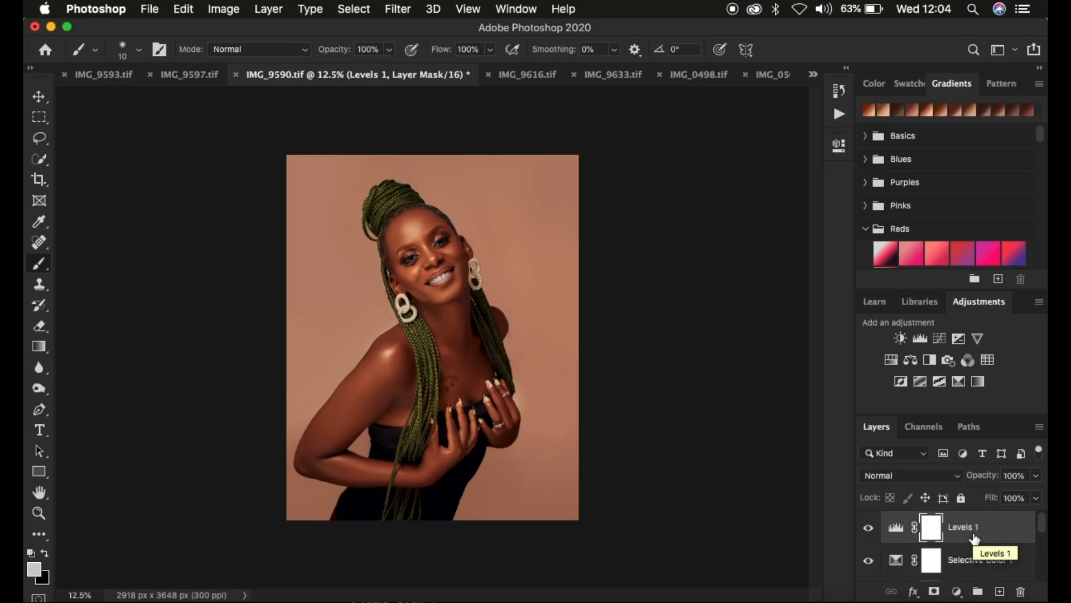
scroll(974, 539, "down", 5)
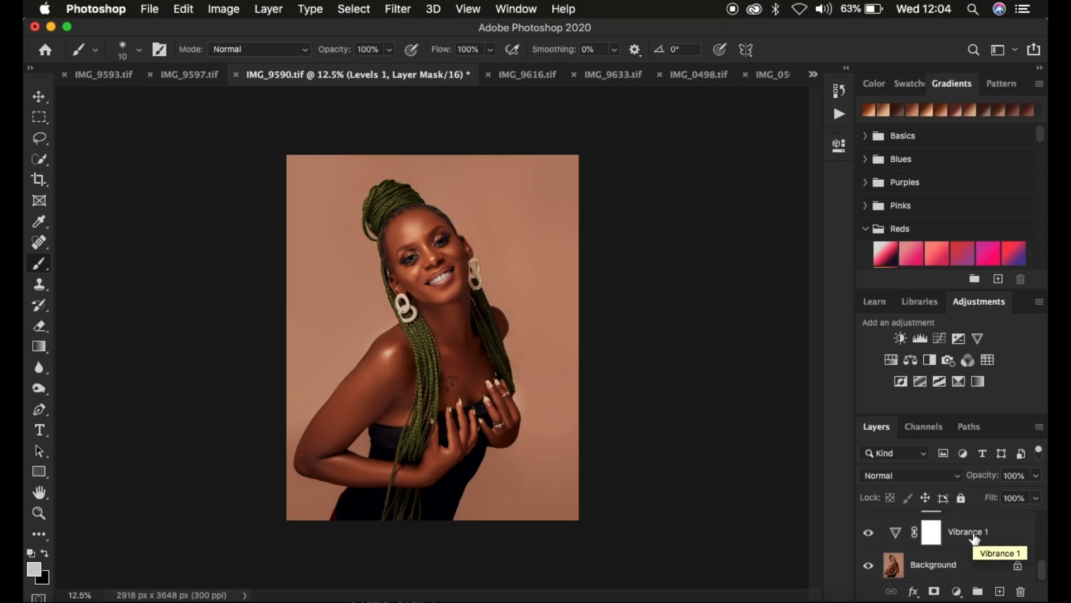
scroll(965, 553, "up", 2)
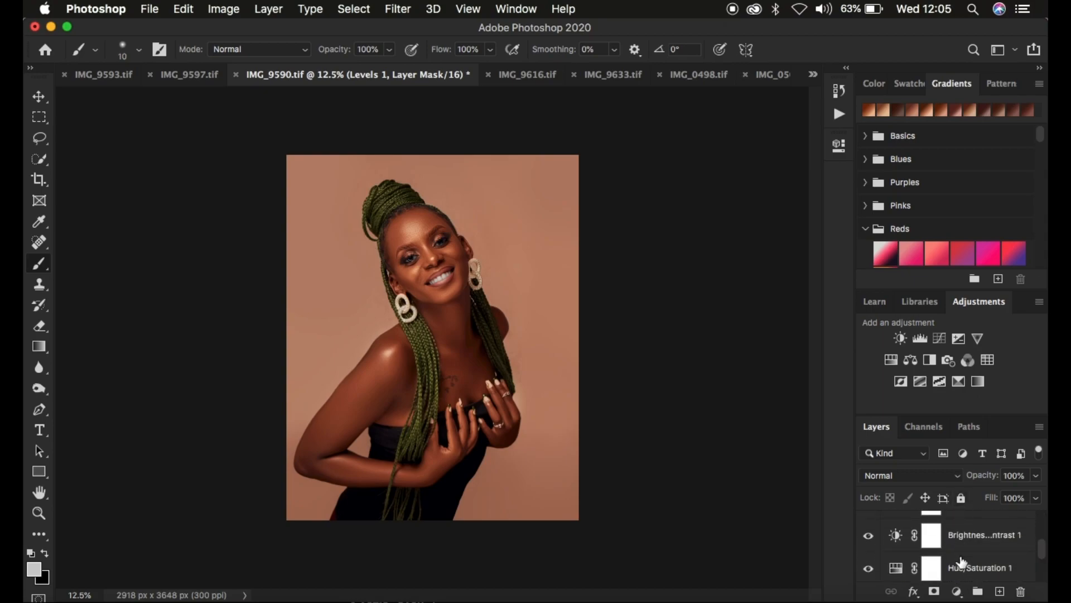
scroll(968, 564, "down", 2)
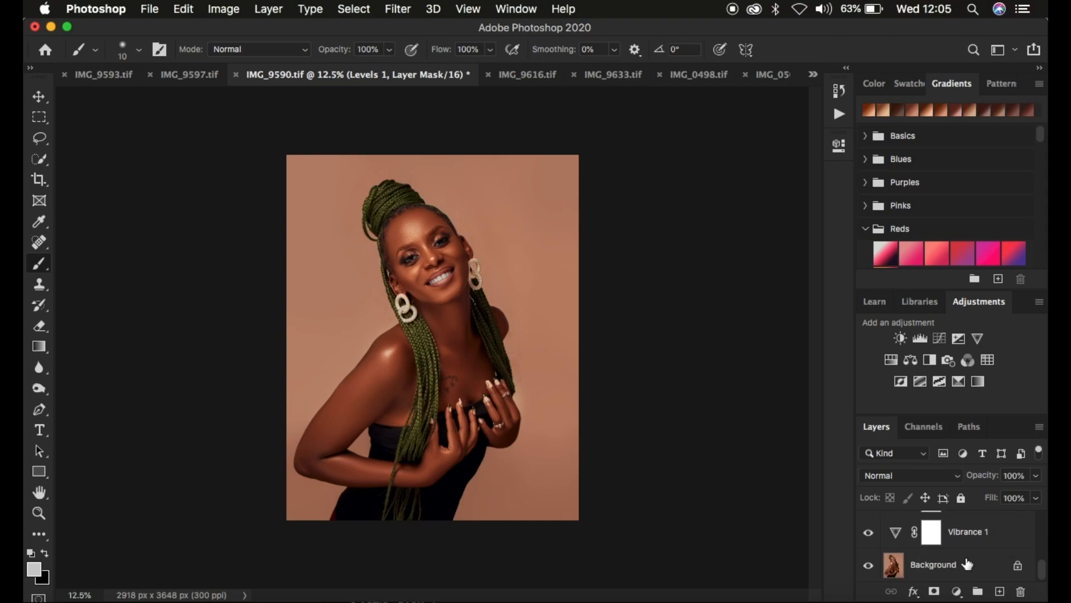
left_click(961, 533)
scroll(990, 530, "up", 3)
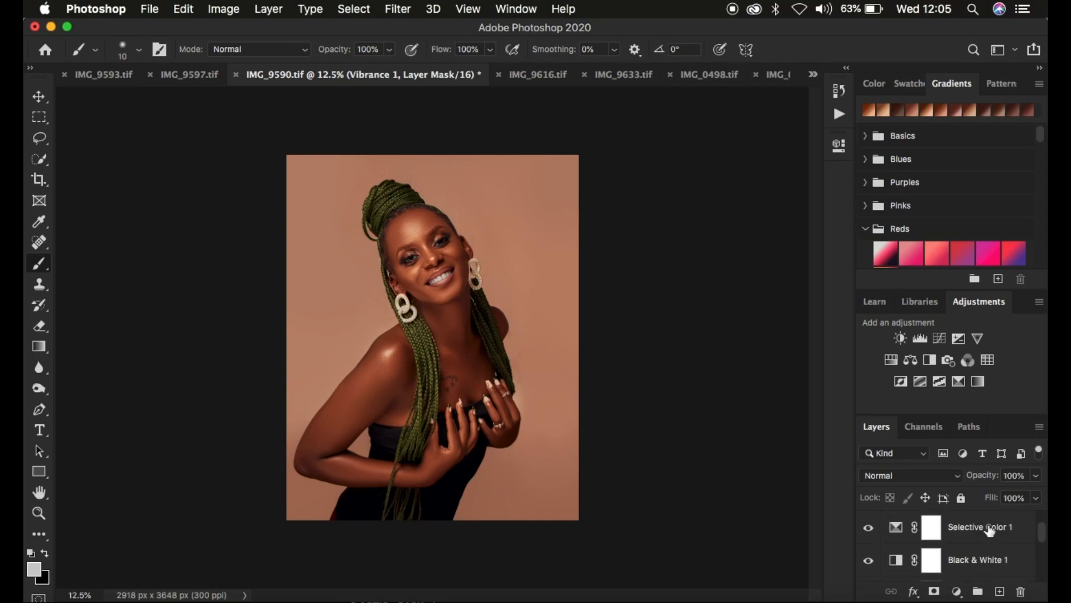
left_click(990, 530)
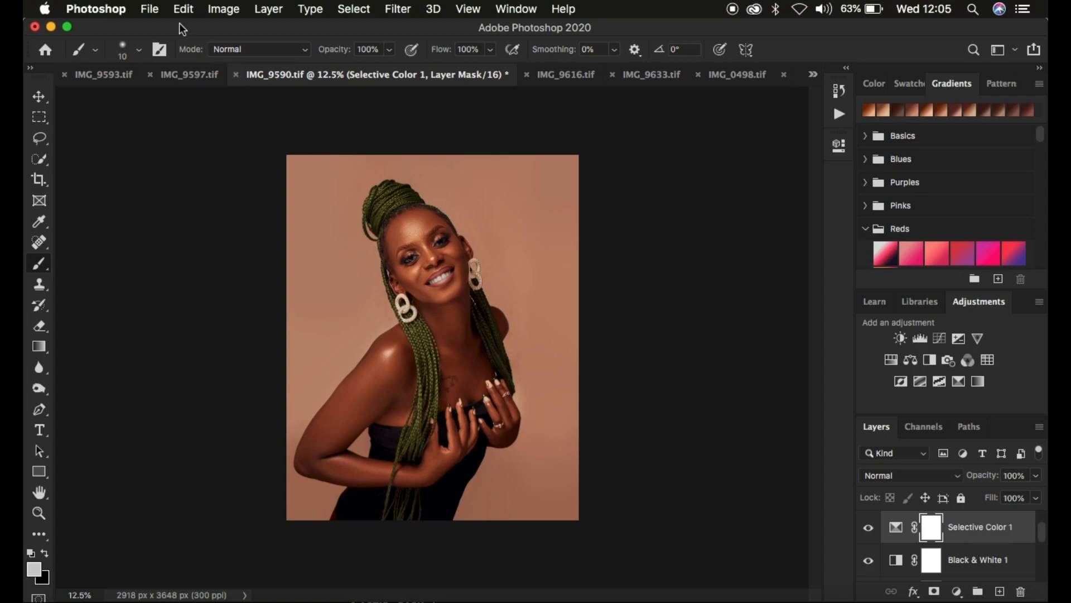
Export the grade as a color lookup table in CUBE format with 32 grid points at Medium quality
left_click(146, 6)
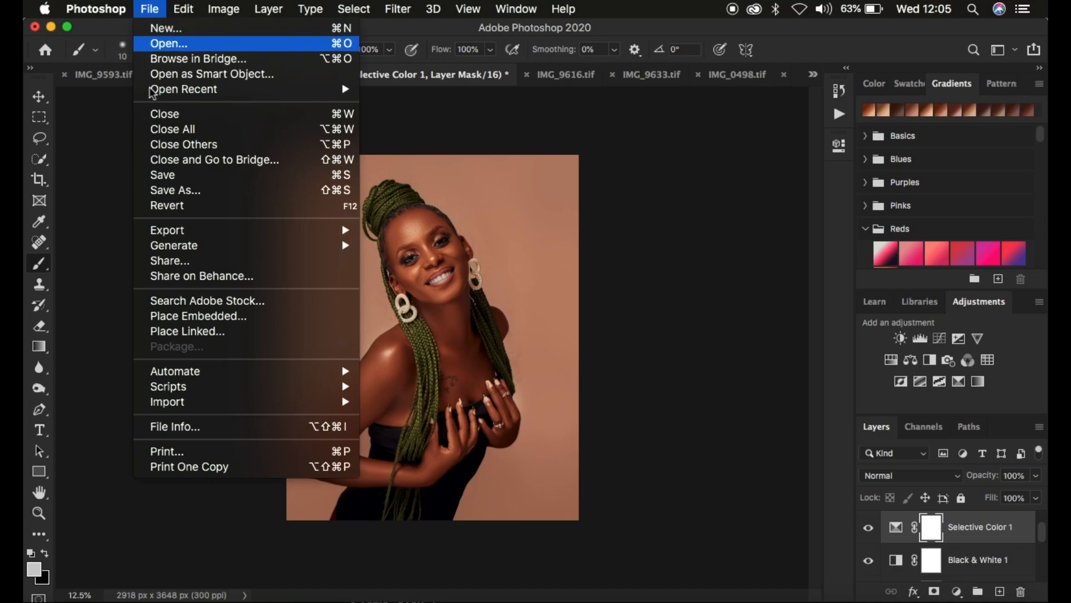
mouse_move(184, 233)
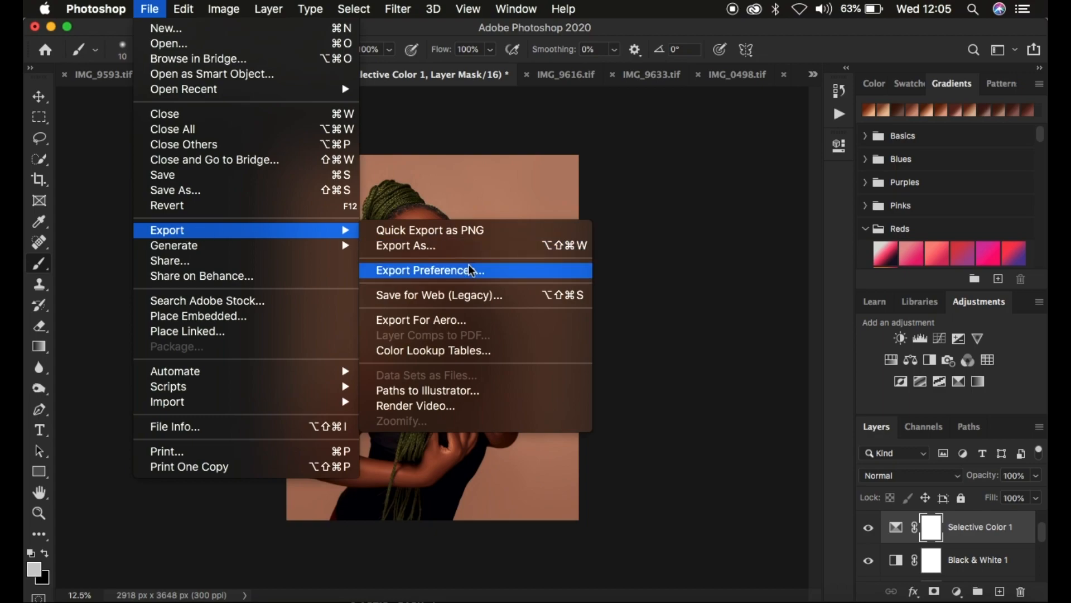
left_click(452, 351)
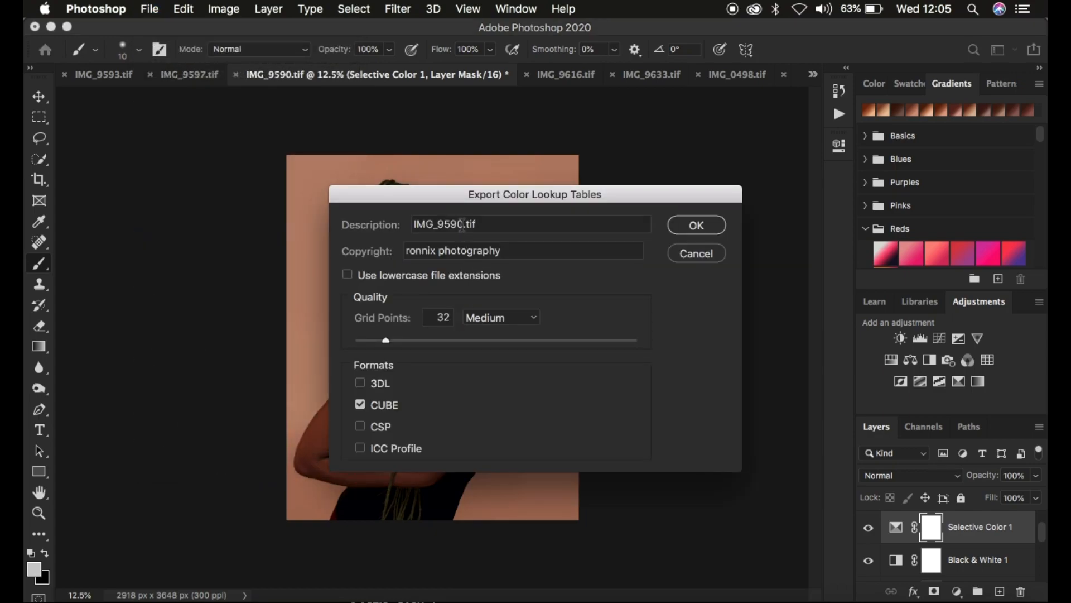
left_click(474, 253)
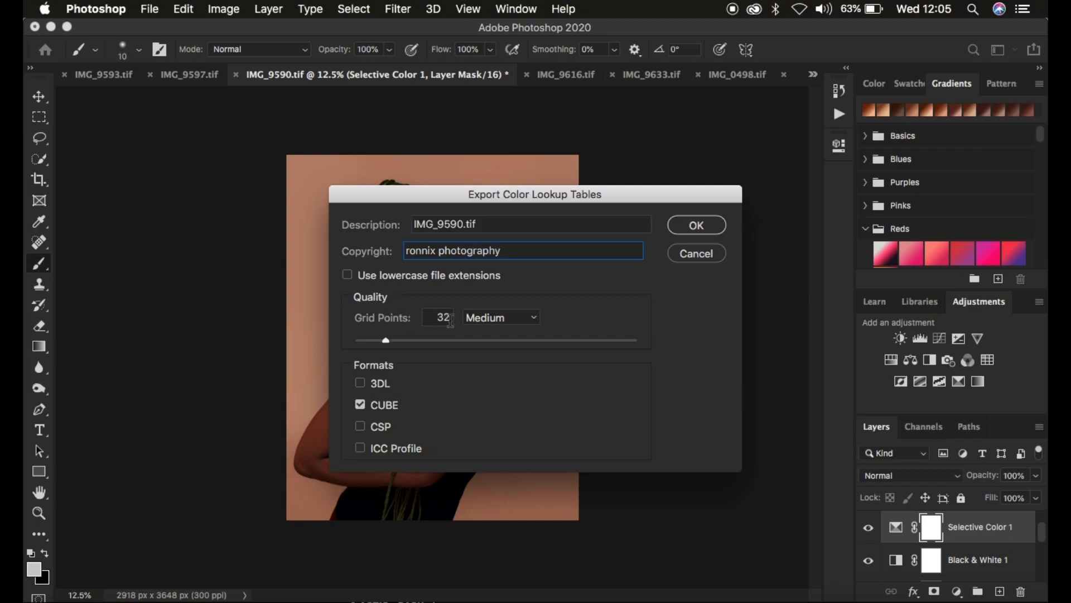
left_click(484, 318)
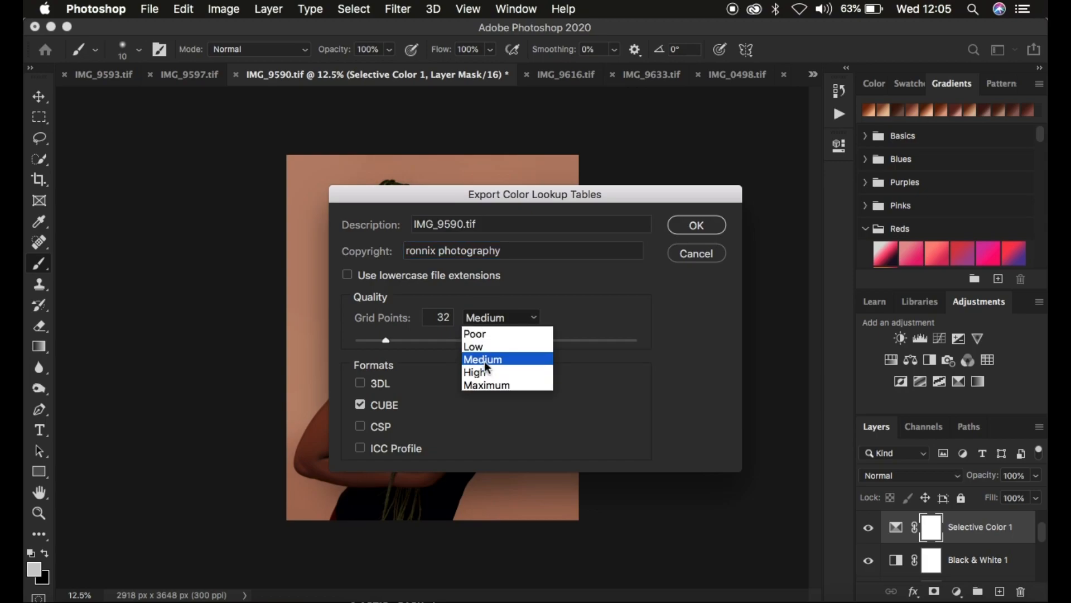
left_click(491, 320)
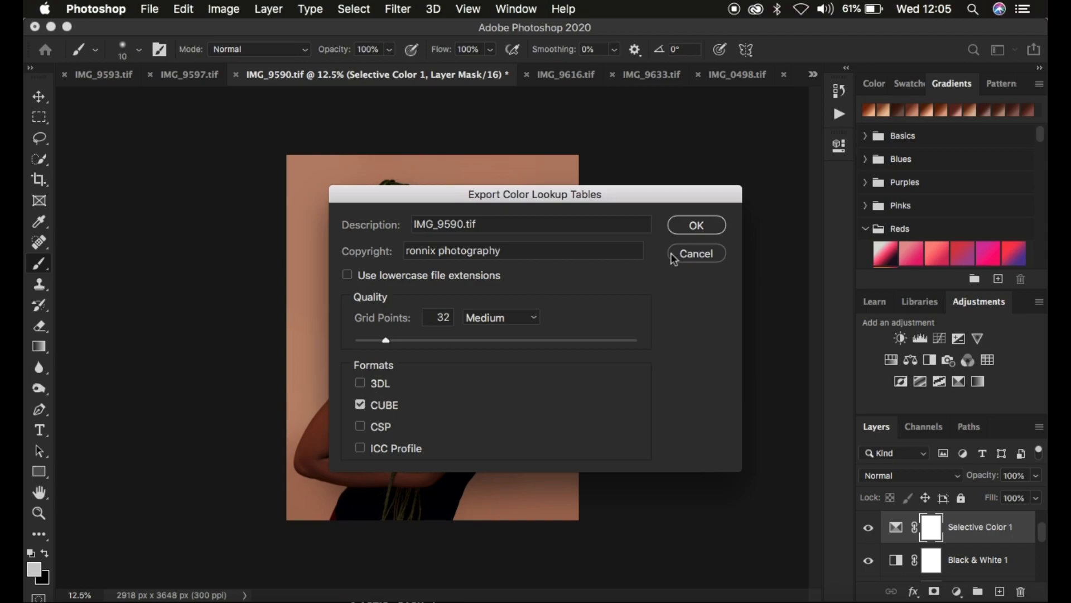
left_click(692, 229)
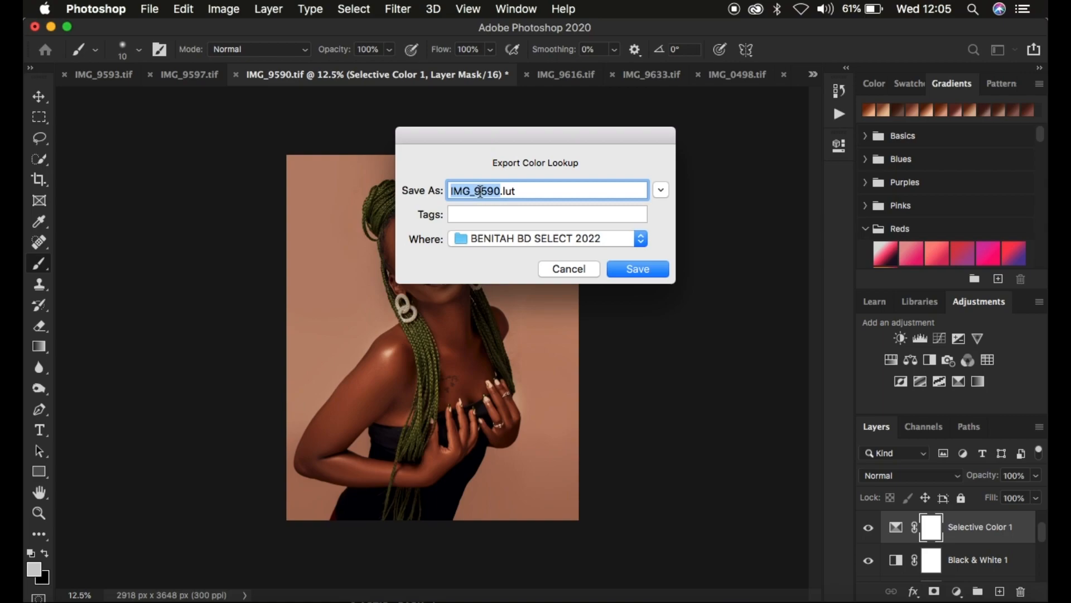
Name the exported lookup file nitah and save it in the Desktop folder
type("nitah")
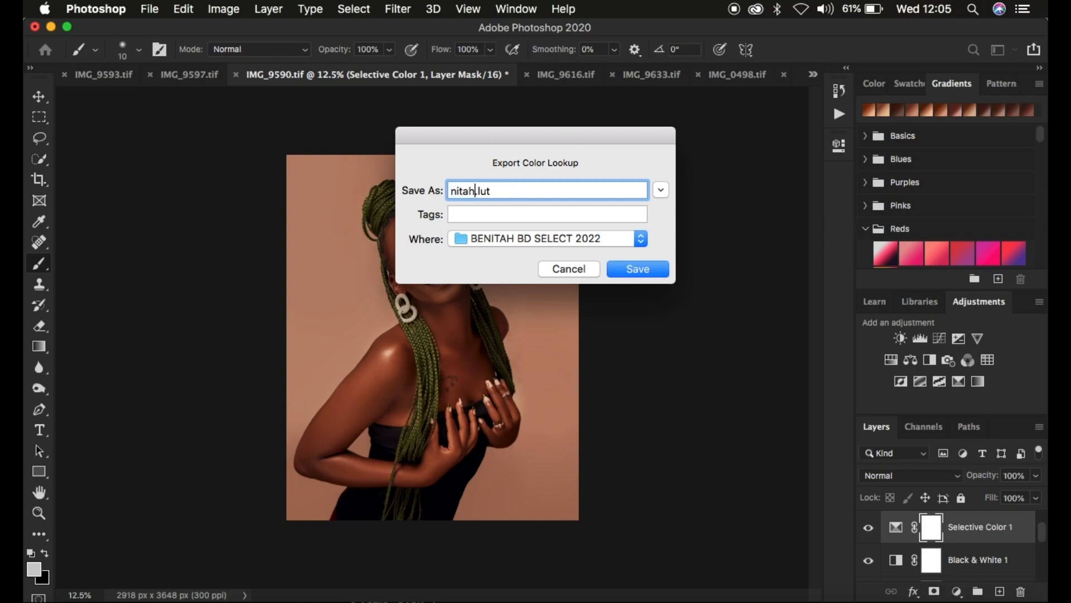
key("BackSpace")
left_click(611, 246)
left_click(525, 349)
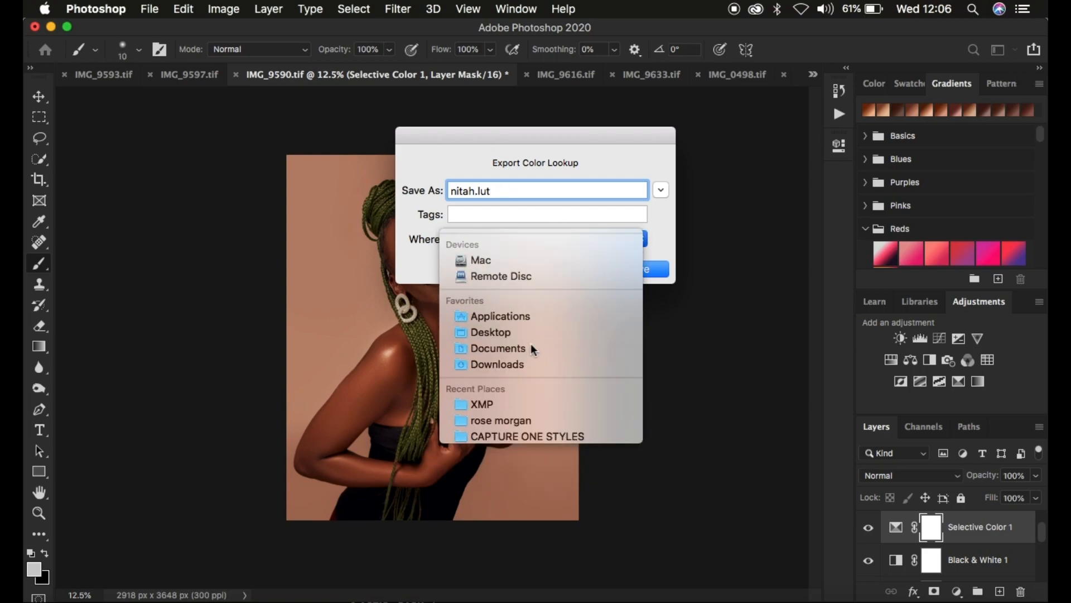
left_click(630, 269)
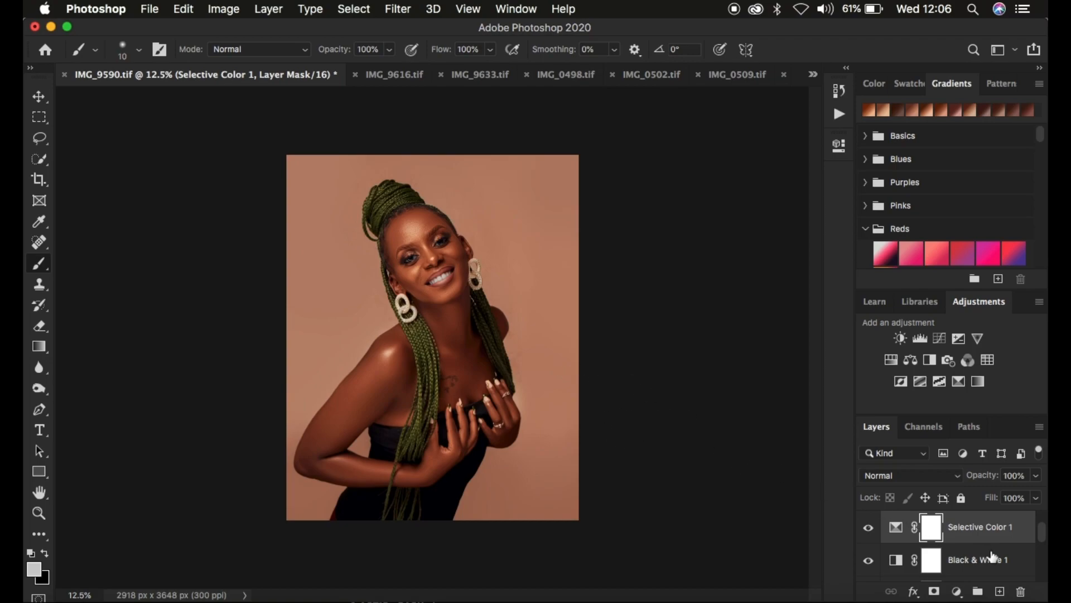
Group all the adjustment layers above the Background, including Levels 1, and hide the group
scroll(993, 557, "down", 3)
scroll(992, 556, "down", 2)
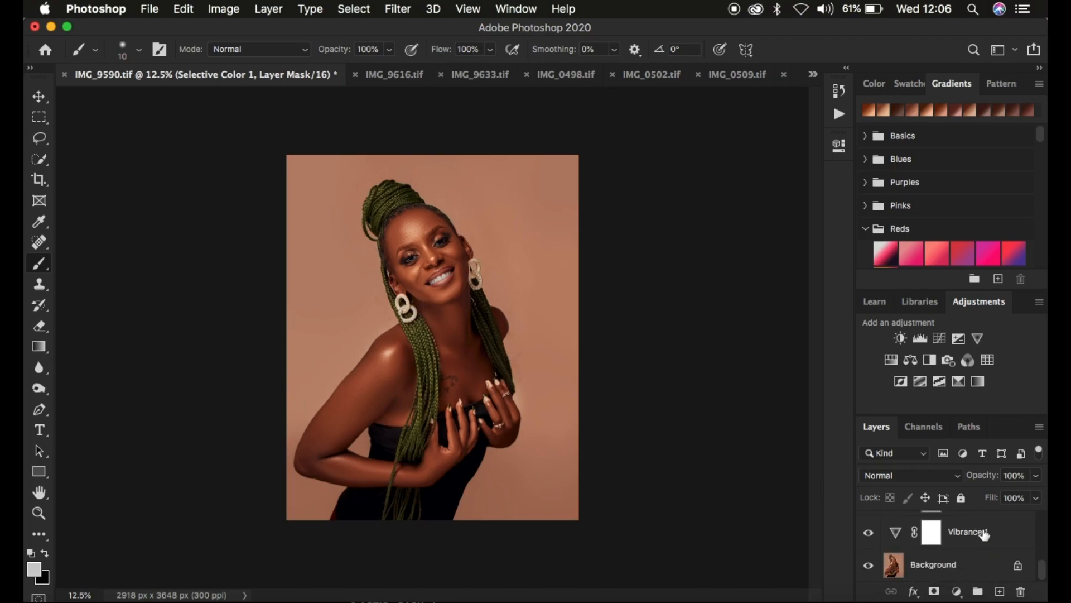
left_click(985, 535, "shift")
key("super+g")
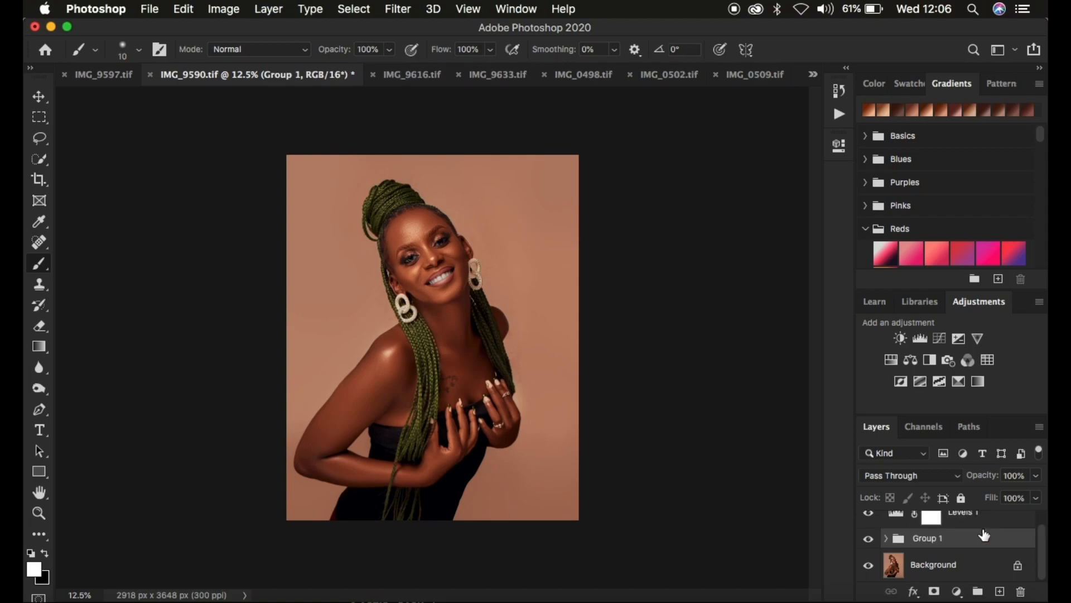
left_click_drag(979, 516, 983, 543)
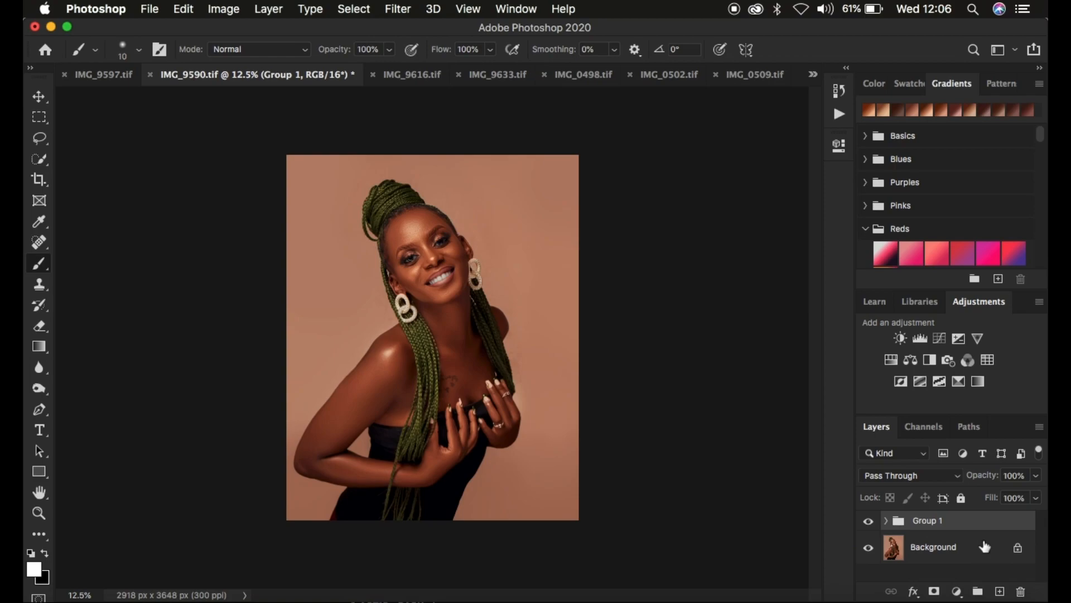
left_click(869, 521)
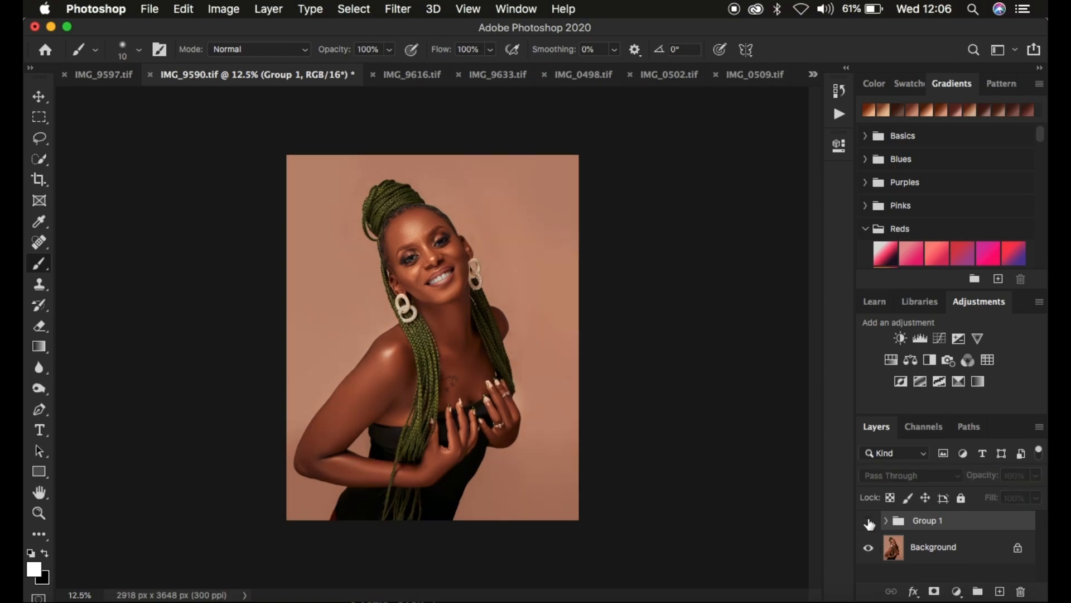
Add a Color Lookup adjustment layer directly above the Background
left_click(933, 548)
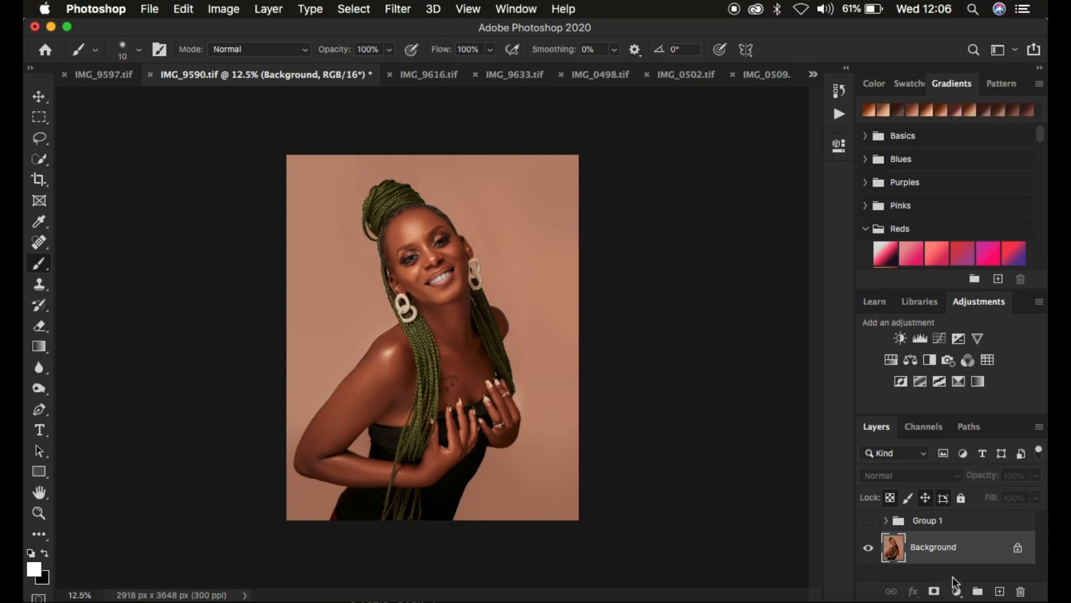
left_click(957, 592)
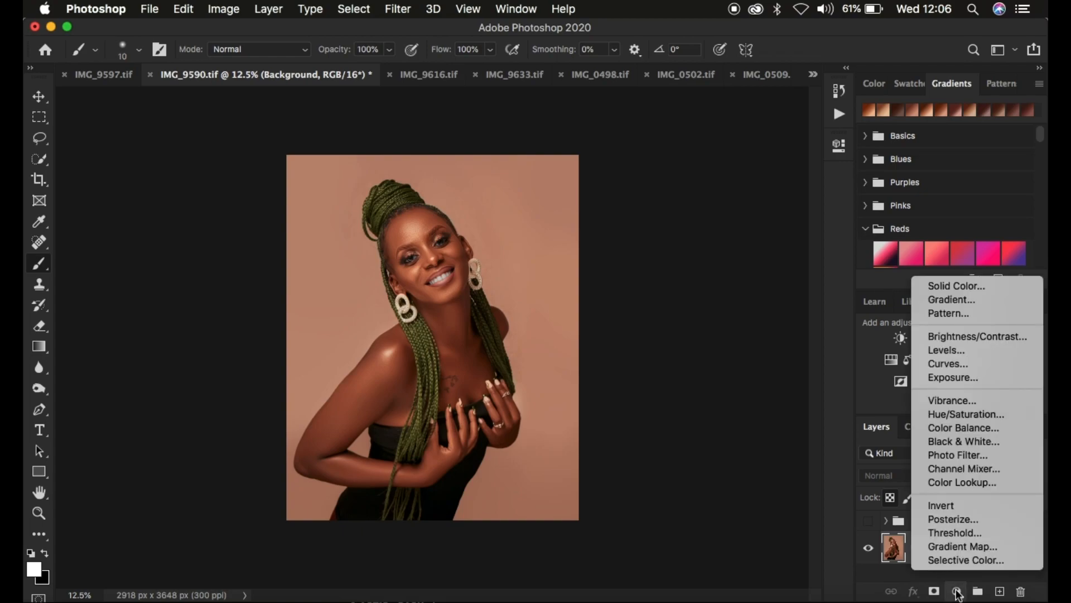
left_click(966, 485)
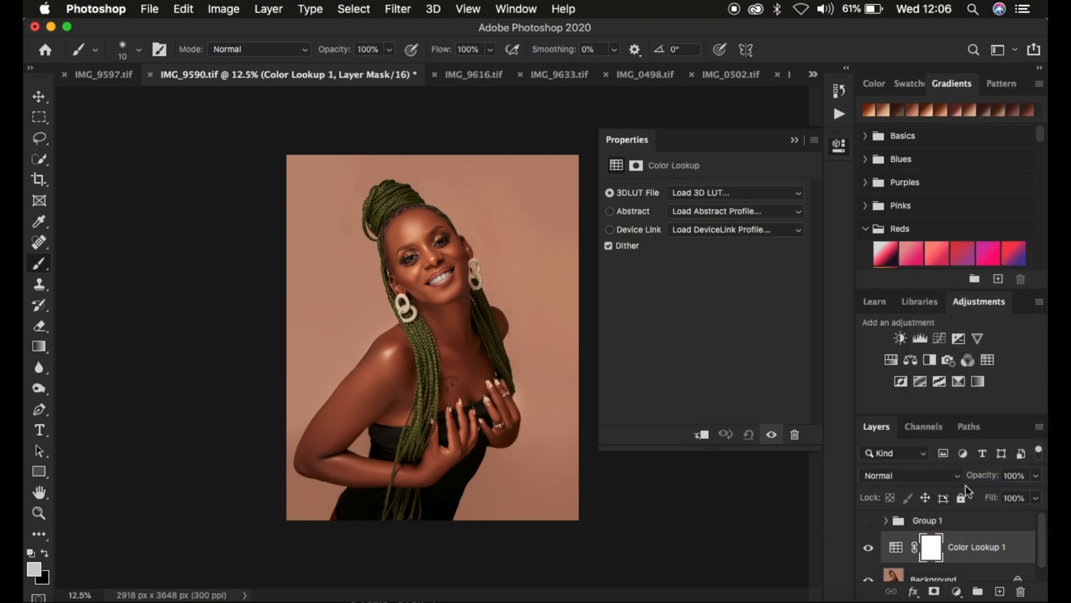
Load nitah.CUBE from the Desktop folder as the Color Lookup layer's 3D LUT file
left_click(690, 192)
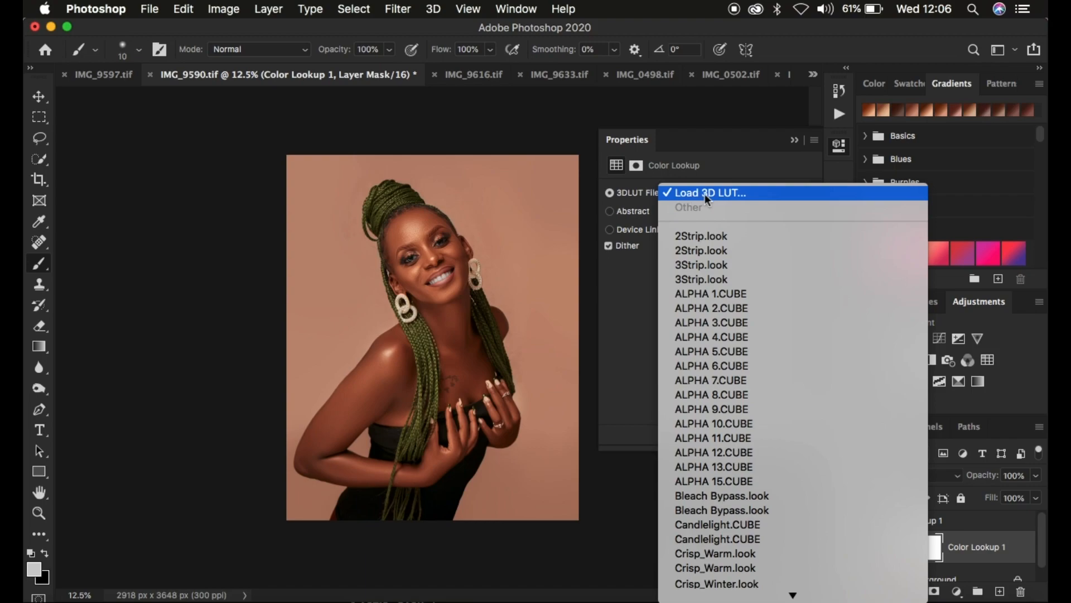
left_click(709, 194)
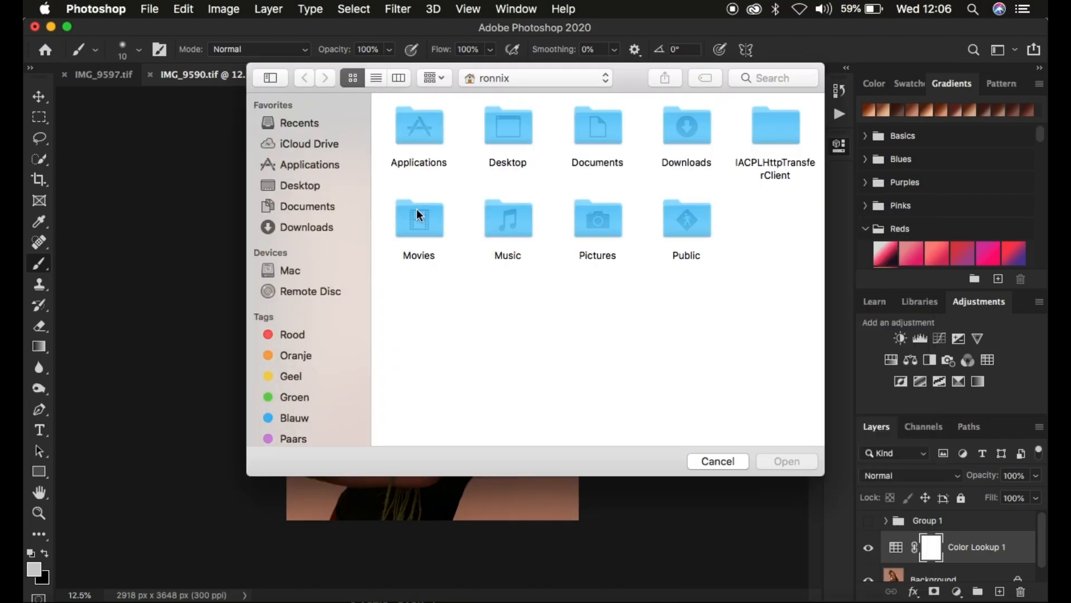
left_click(314, 186)
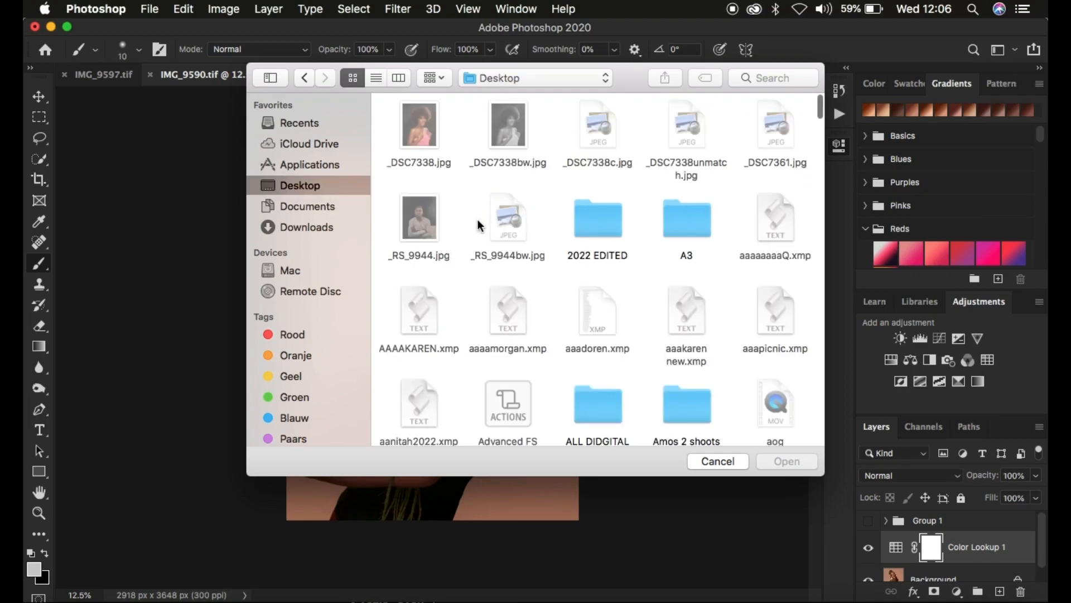
left_click(601, 223)
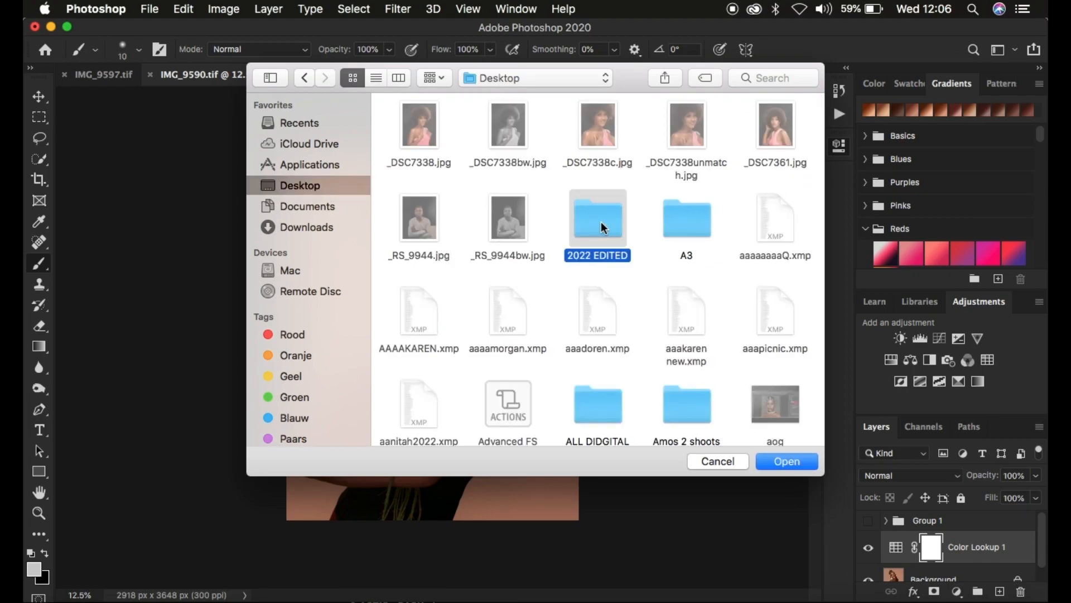
key("n")
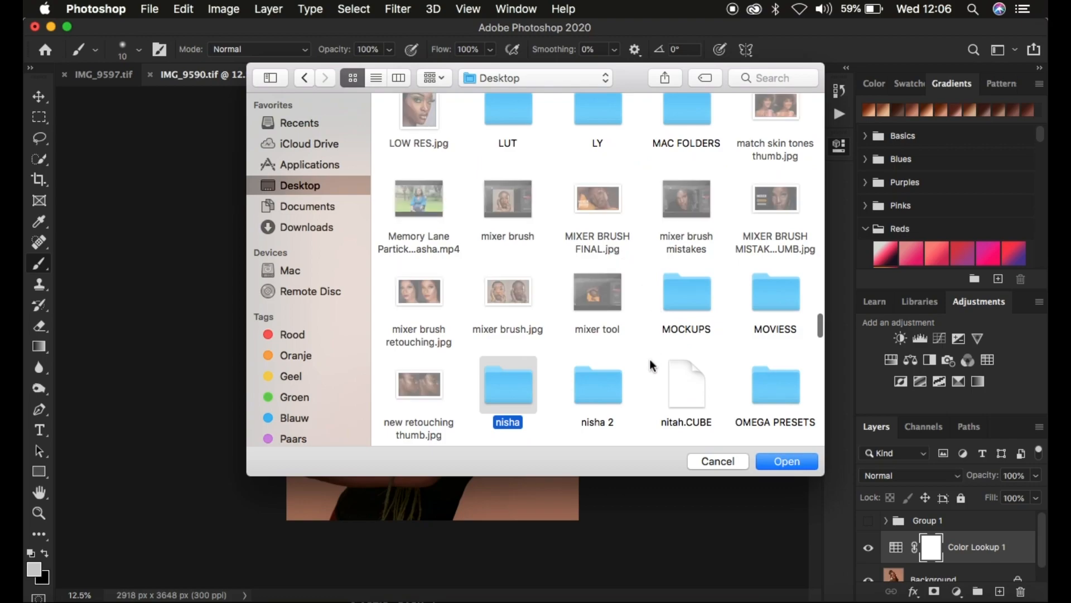
left_click(678, 391)
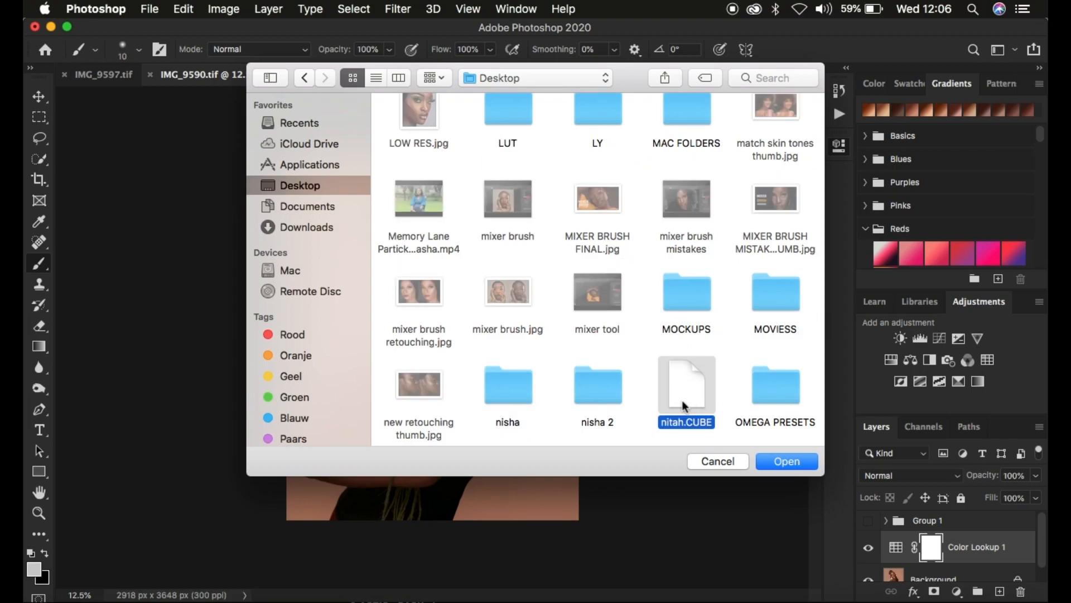
left_click(774, 465)
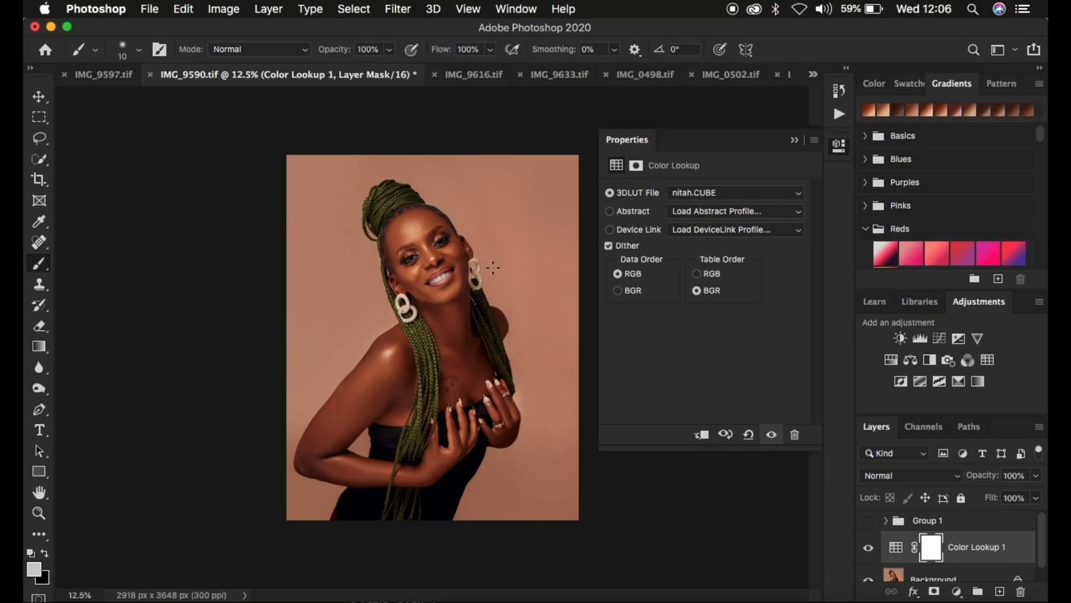
Compare the portrait with and without the Color Lookup layer, trying a reduced opacity and restoring it to 100%
left_click(869, 549)
left_click(869, 549)
left_click_drag(982, 474, 957, 479)
left_click(867, 550)
left_click(868, 550)
left_click_drag(983, 481, 1040, 477)
Try duplicating the Color Lookup layer to intensify the grade, and undo the duplication
key("super+j")
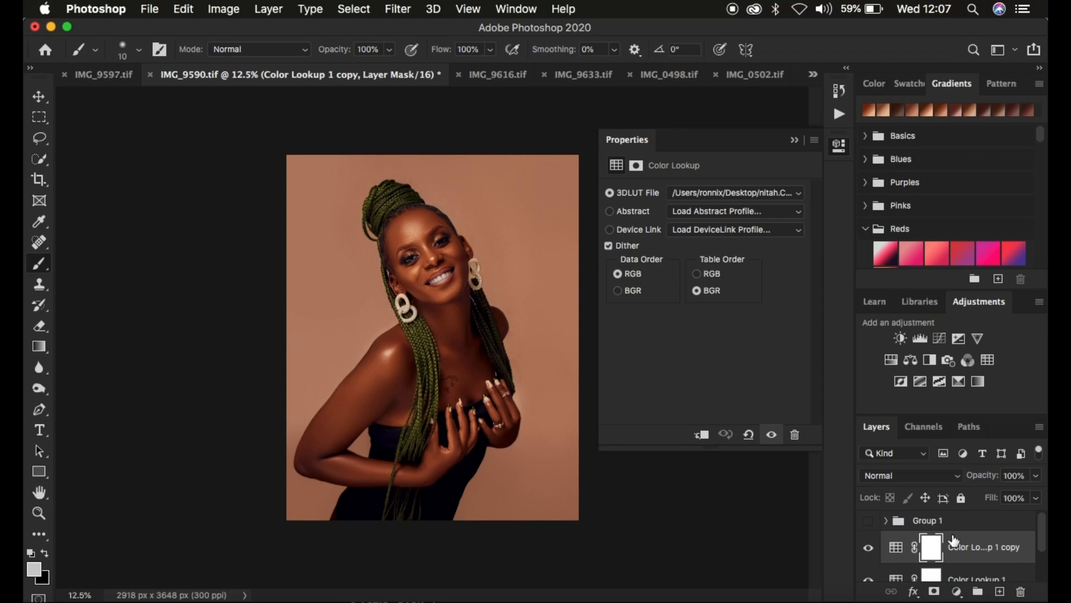
key("super+z")
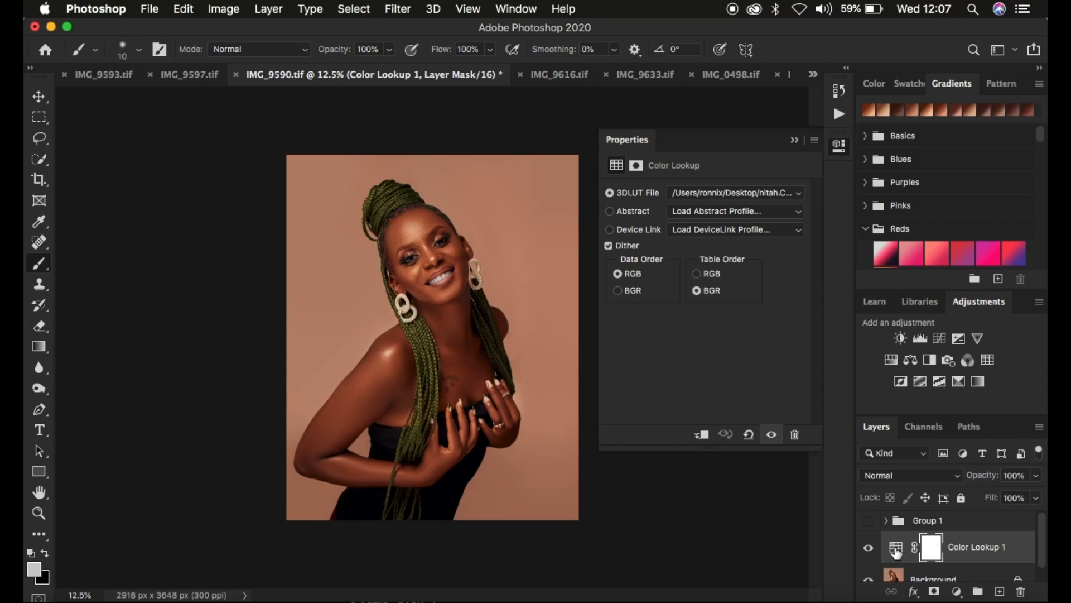
Toggle the Color Lookup layer and Group 1 alternately to compare both grades, leave only Color Lookup visible, and collapse its properties
left_click(869, 550)
left_click(869, 522)
left_click(869, 522)
left_click(869, 550)
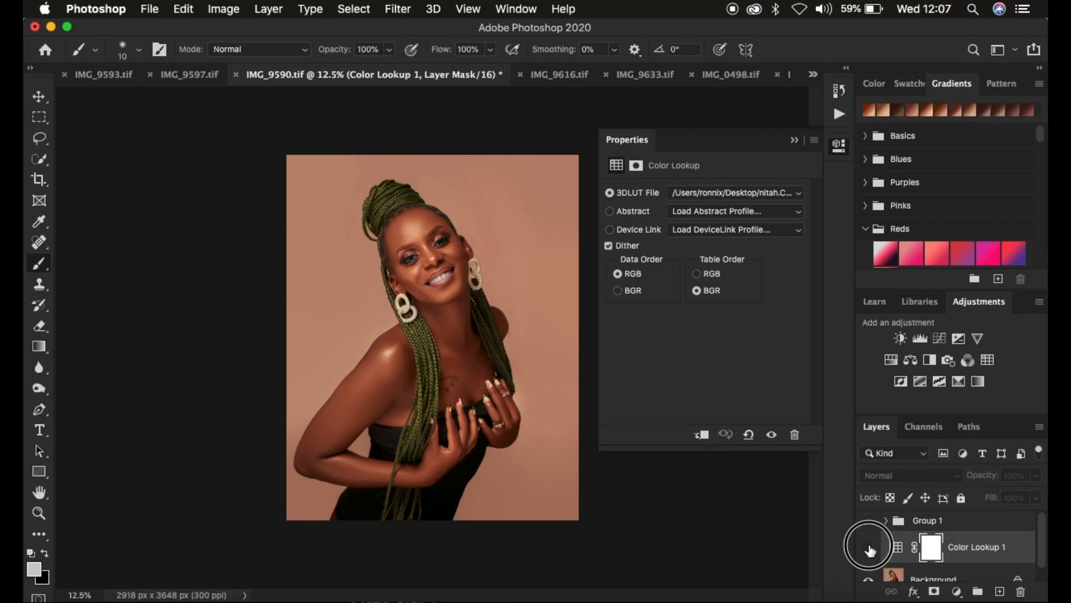
left_click(870, 551)
left_click(868, 520)
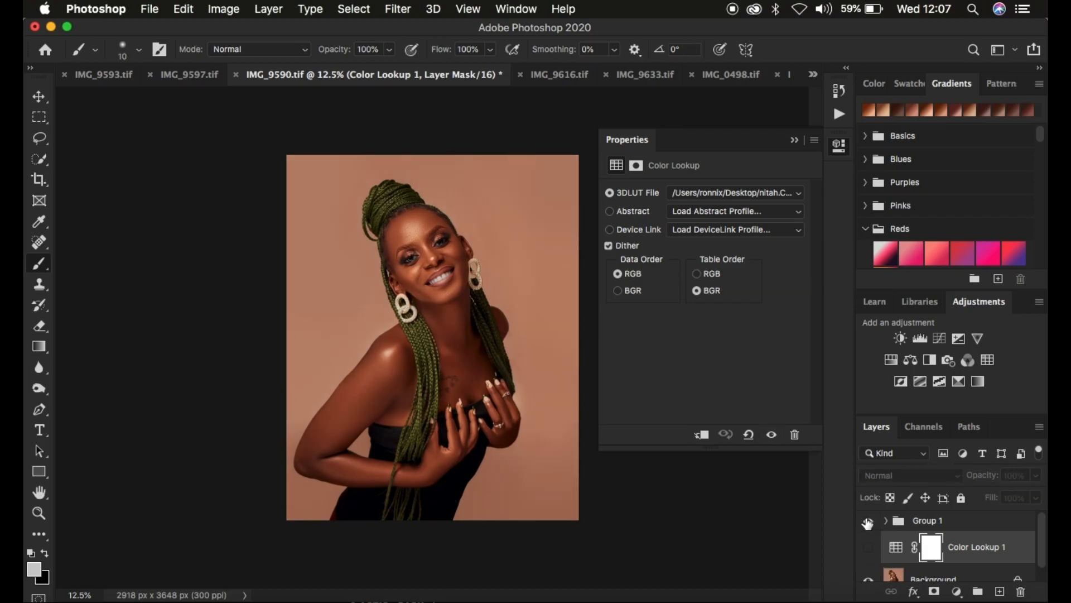
left_click(868, 520)
left_click(869, 547)
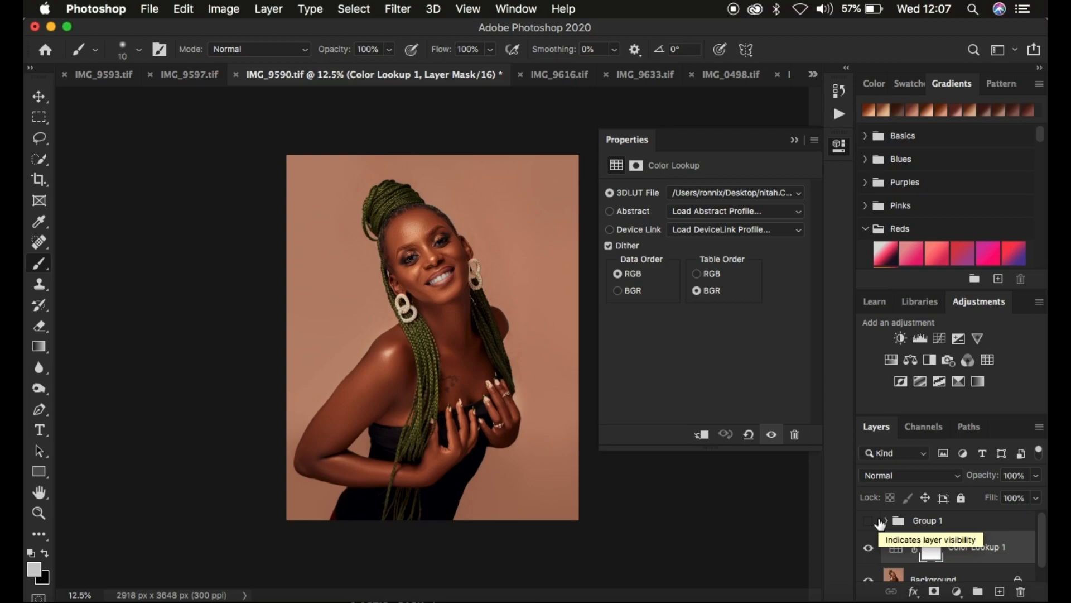
left_click(795, 141)
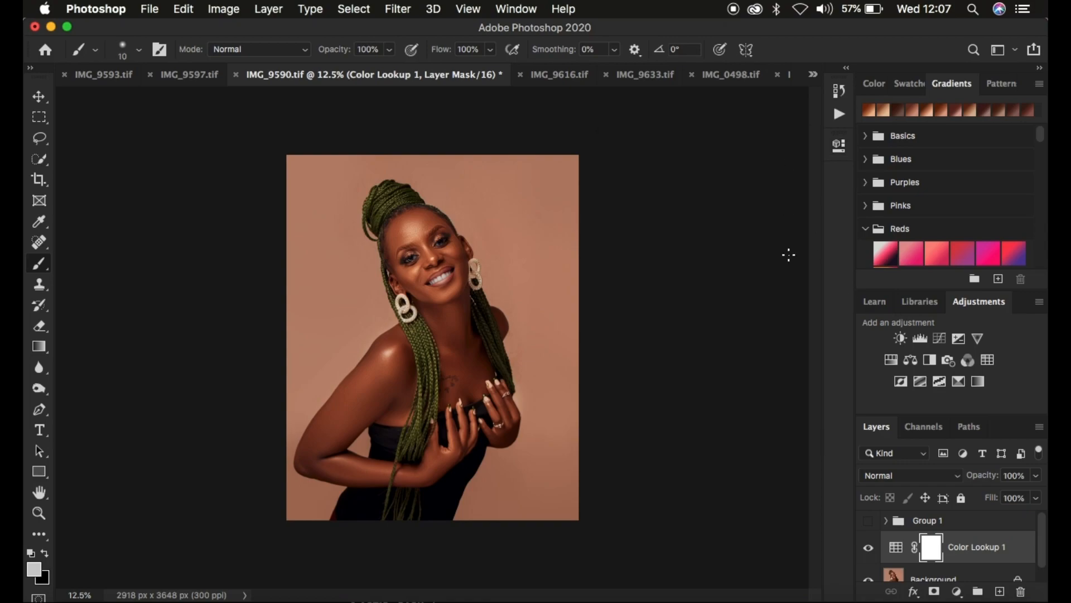